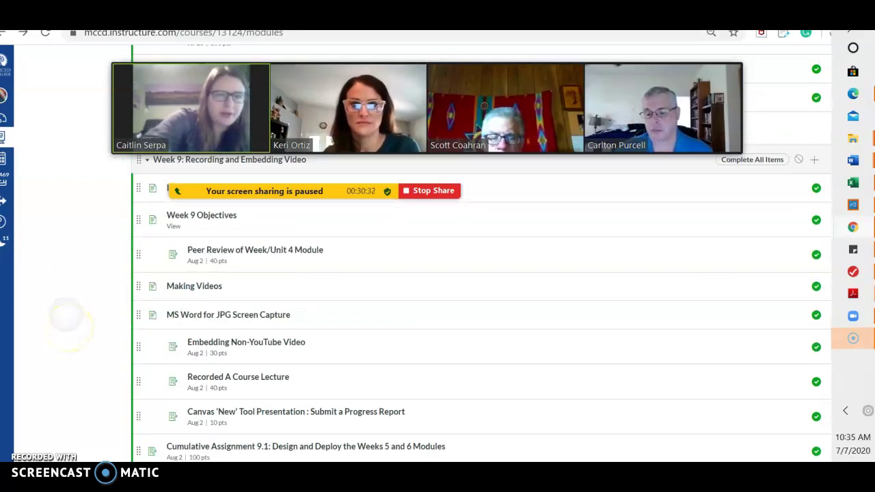
{"action": "scroll", "coordinate": [74, 335], "scroll_direction": "up", "scroll_amount": 20}
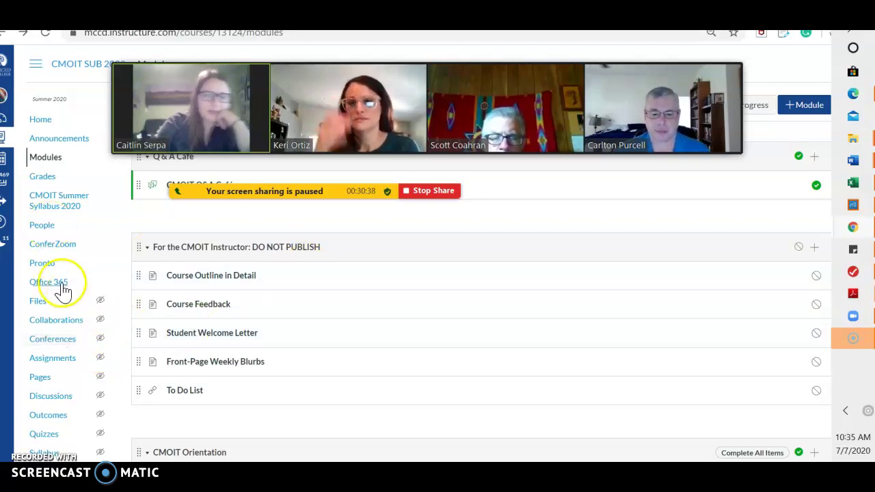
Show the CMOIT Progress group set's five teams and start placing an unassigned student into Team 1.
{"action": "left_click", "coordinate": [42, 226]}
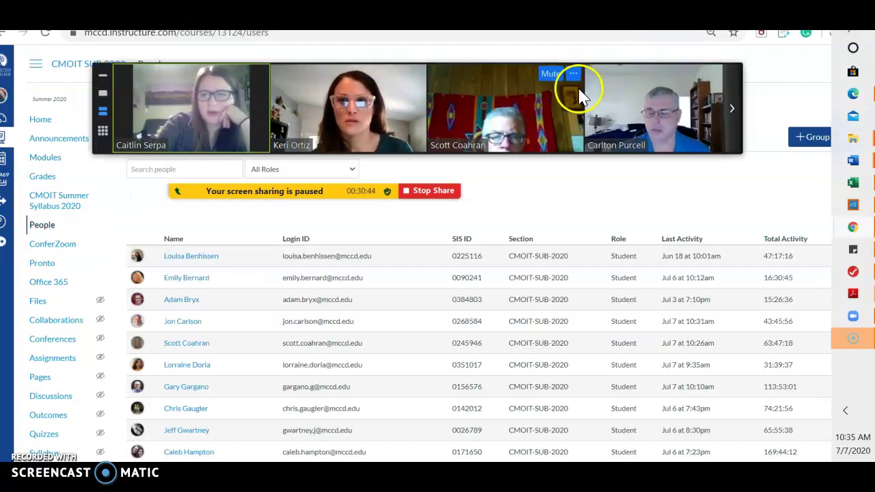
{"action": "left_click_drag", "start_coordinate": [574, 87], "coordinate": [584, 46]}
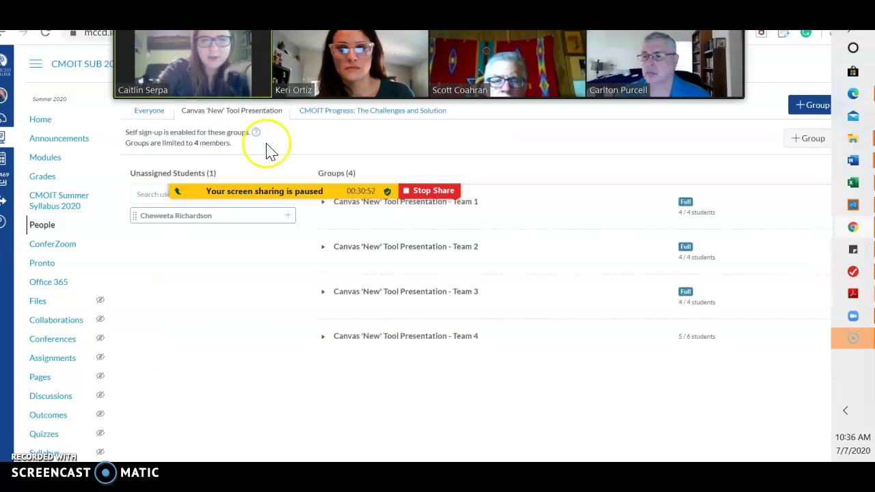
{"action": "left_click", "coordinate": [359, 115]}
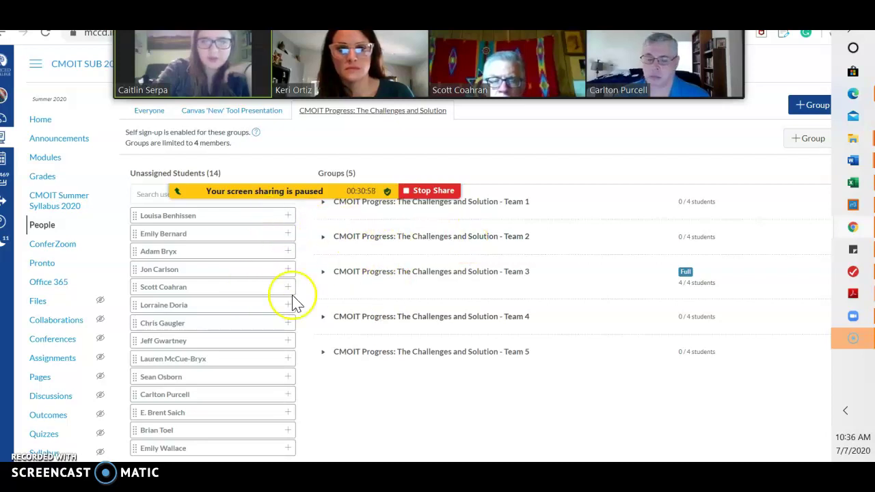
{"action": "left_click_drag", "start_coordinate": [238, 218], "coordinate": [236, 188]}
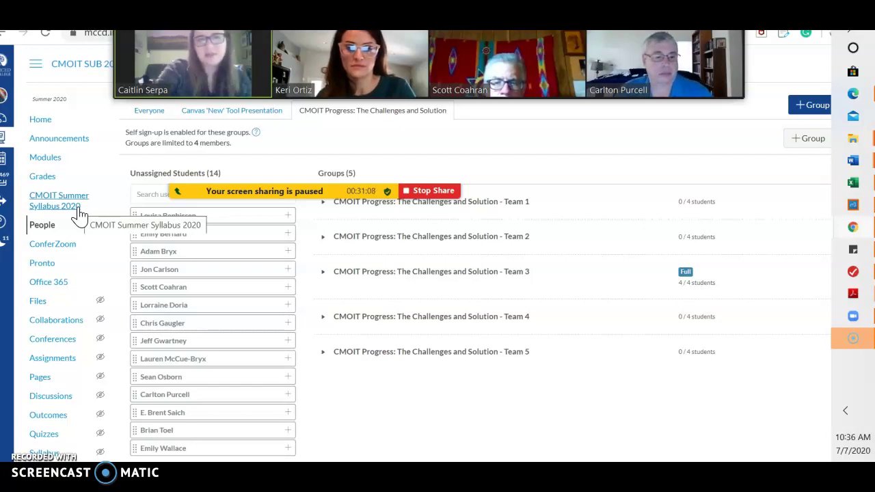
Open Modules and scroll through the list to review the Week 7: The Grade Book items.
{"action": "left_click", "coordinate": [45, 160]}
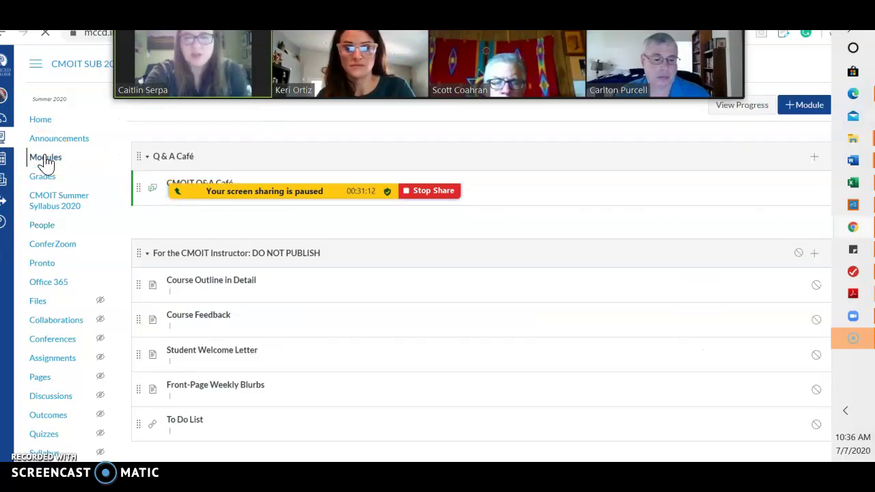
{"action": "scroll", "coordinate": [45, 160], "scroll_direction": "down", "scroll_amount": 5}
{"action": "scroll", "coordinate": [479, 273], "scroll_direction": "down", "scroll_amount": 5}
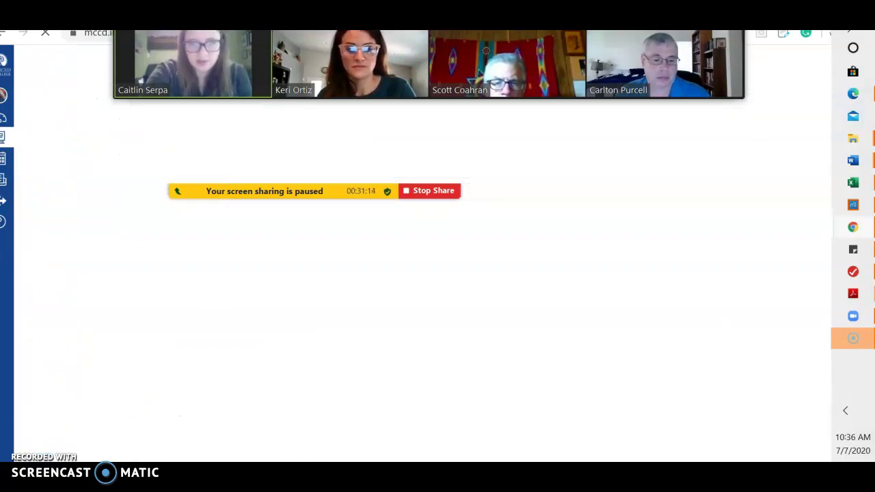
{"action": "scroll", "coordinate": [748, 264], "scroll_direction": "down", "scroll_amount": 15}
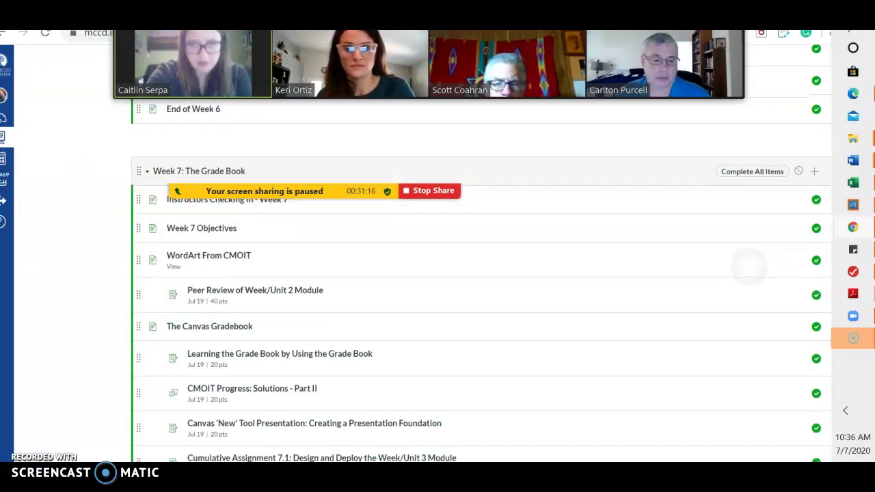
{"action": "scroll", "coordinate": [46, 164], "scroll_direction": "down", "scroll_amount": 10}
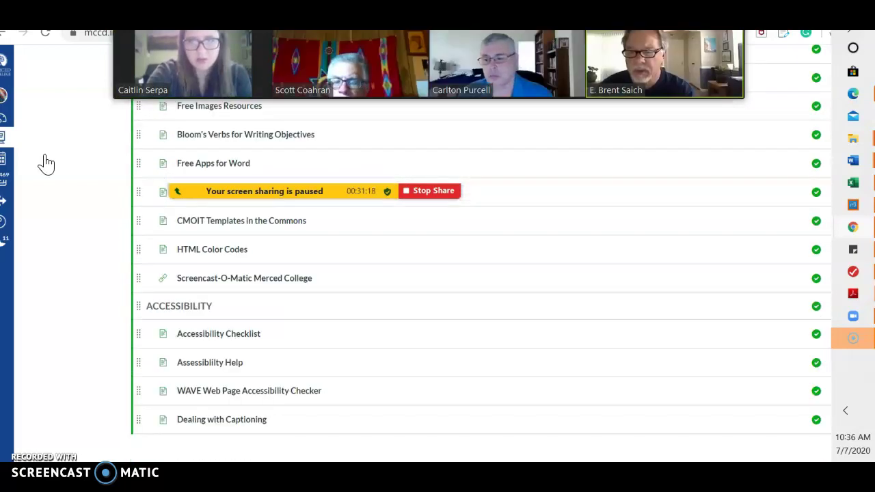
{"action": "mouse_move", "coordinate": [361, 197]}
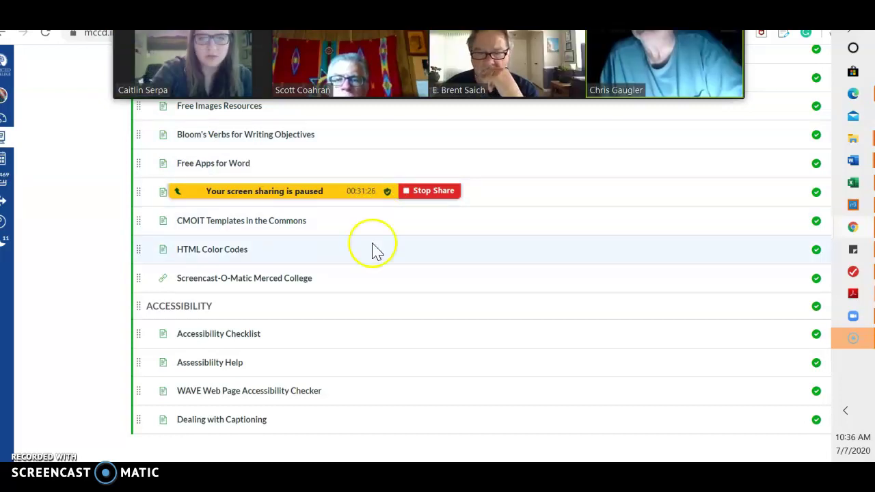
{"action": "scroll", "coordinate": [203, 398], "scroll_direction": "up", "scroll_amount": 15}
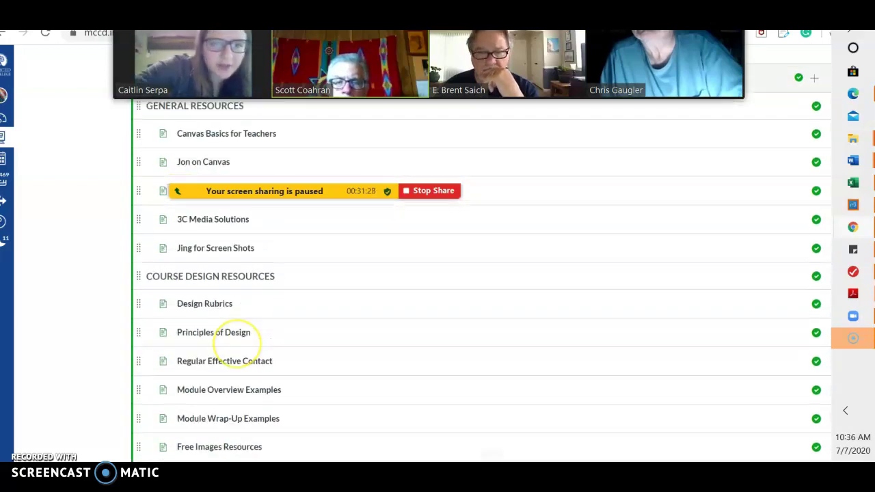
{"action": "scroll", "coordinate": [444, 414], "scroll_direction": "up", "scroll_amount": 10}
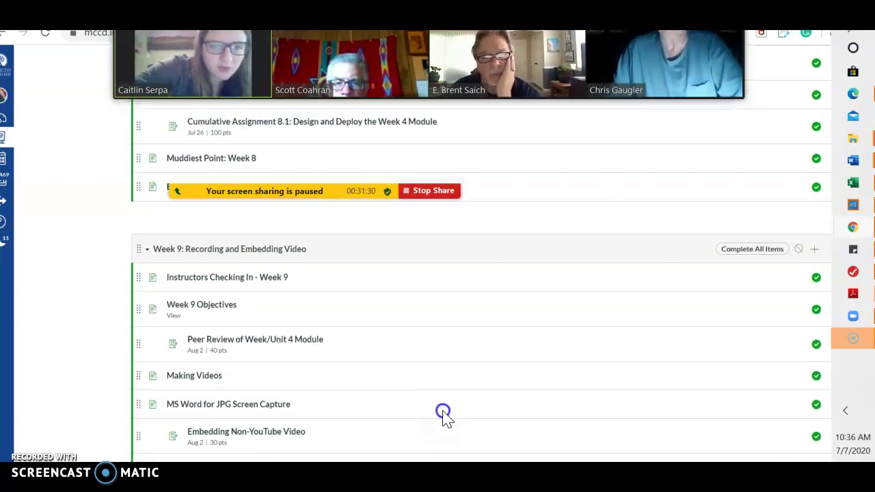
{"action": "scroll", "coordinate": [443, 446], "scroll_direction": "up", "scroll_amount": 3}
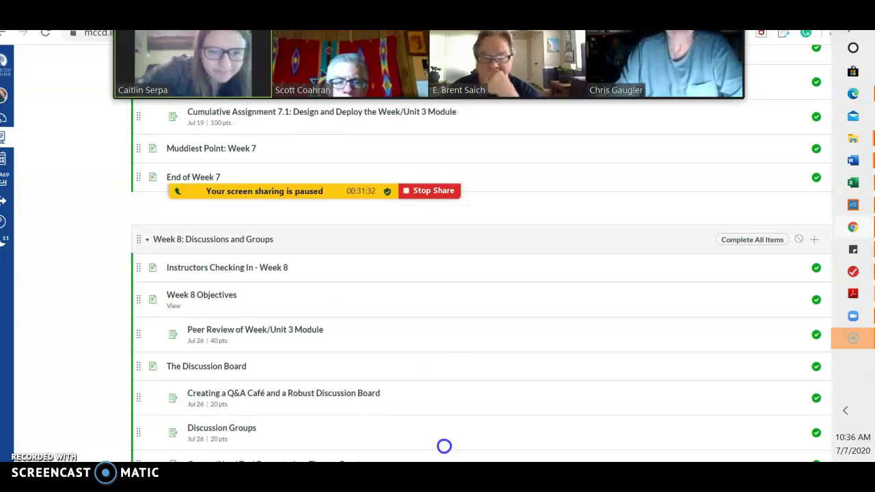
{"action": "scroll", "coordinate": [527, 419], "scroll_direction": "down", "scroll_amount": 3}
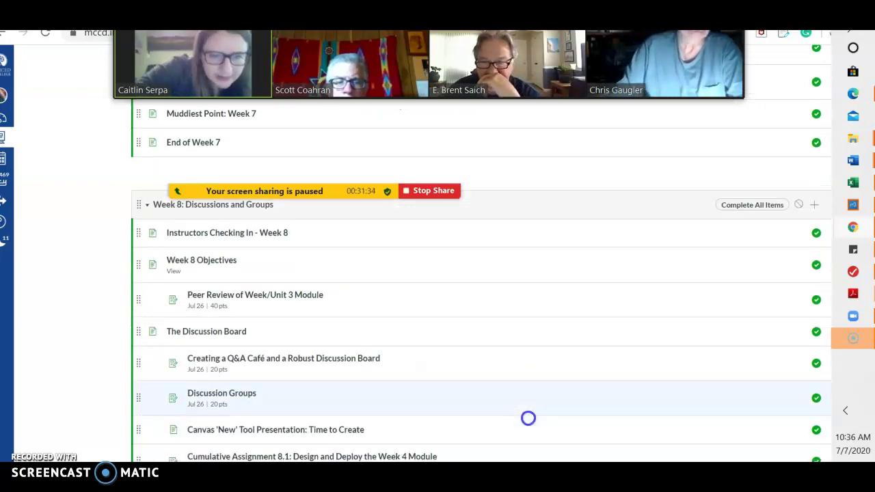
{"action": "scroll", "coordinate": [524, 396], "scroll_direction": "up", "scroll_amount": 10}
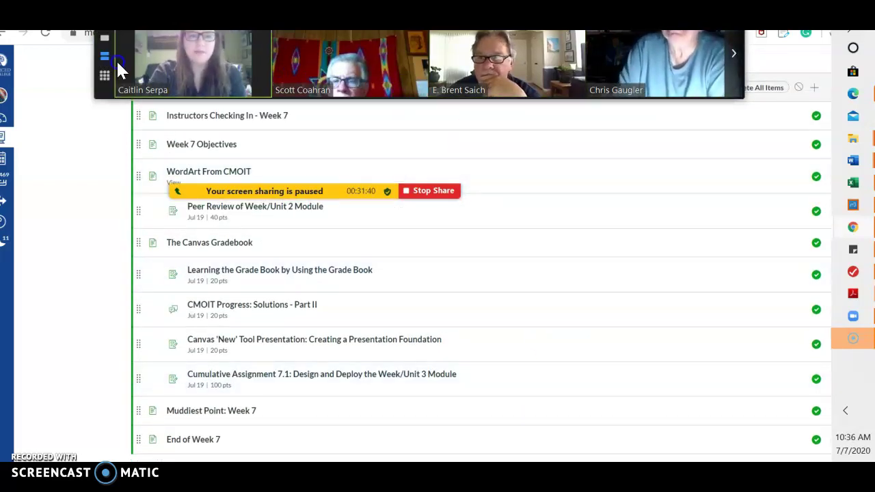
{"action": "left_click", "coordinate": [294, 54]}
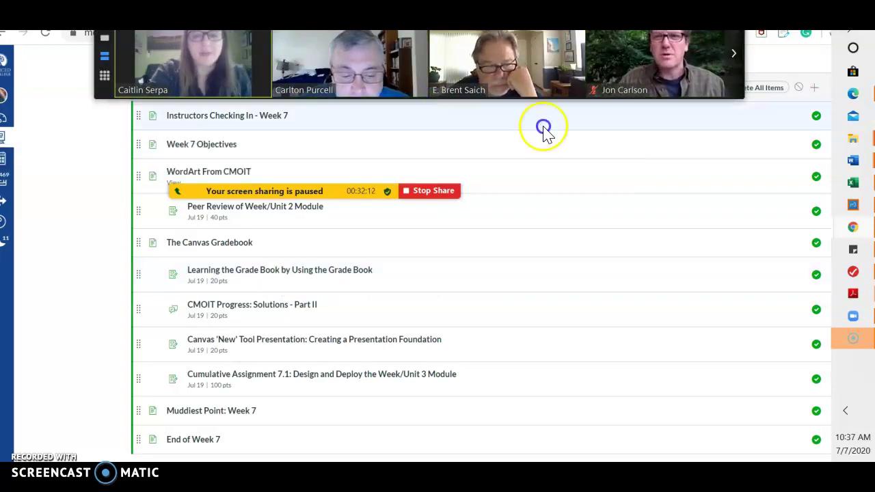
Stop the paused Zoom share and share the whole screen again.
{"action": "left_click", "coordinate": [436, 192]}
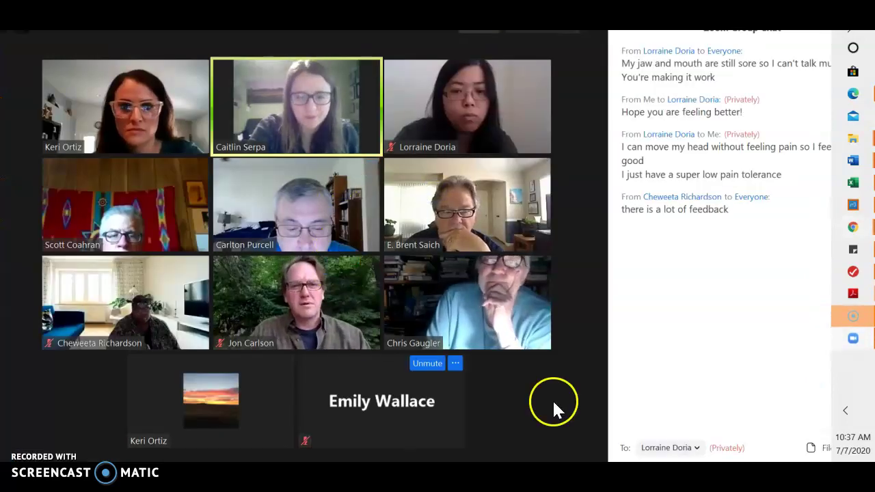
{"action": "key", "text": "alt+s"}
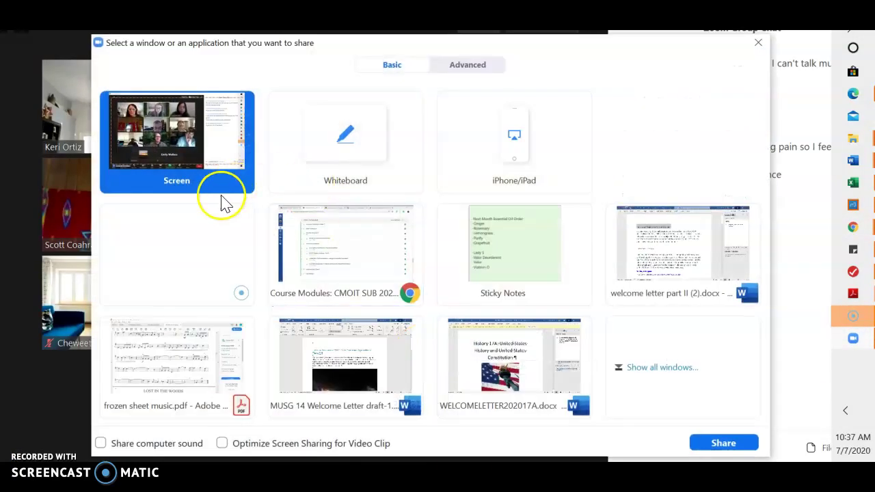
{"action": "left_click", "coordinate": [737, 444]}
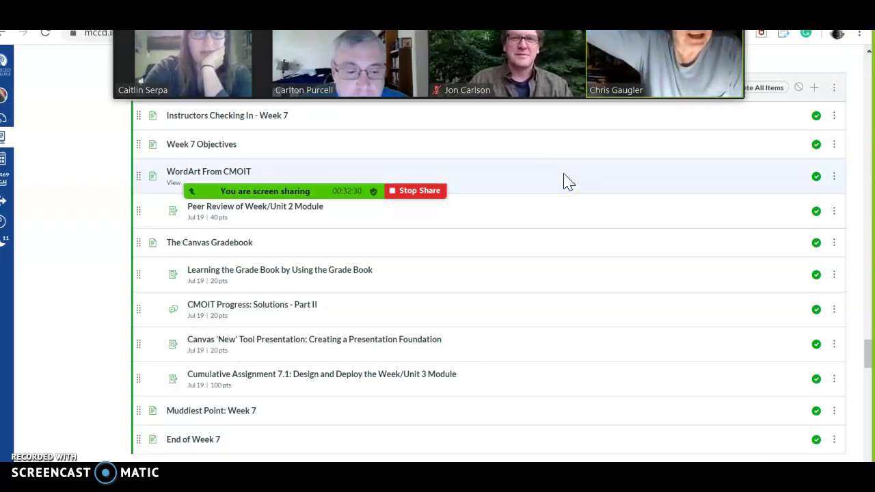
Leave the Modules list and go to the course's People page.
{"action": "scroll", "coordinate": [565, 182], "scroll_direction": "up", "scroll_amount": 5}
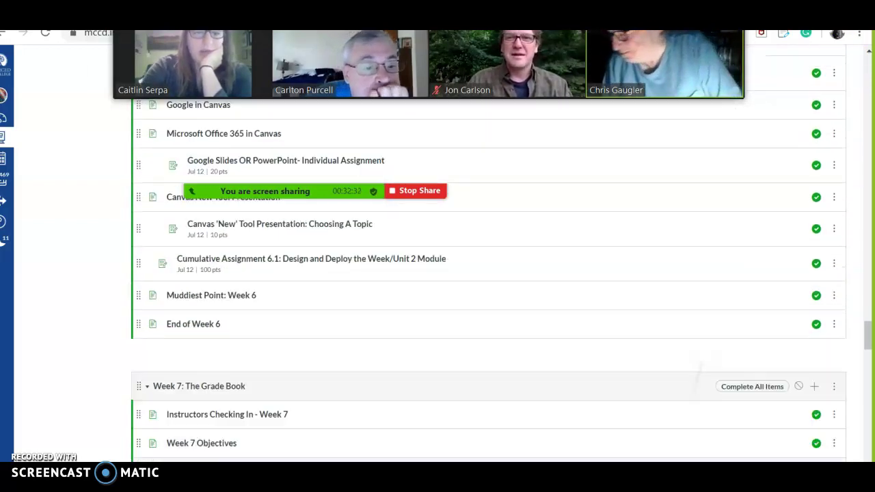
{"action": "scroll", "coordinate": [565, 164], "scroll_direction": "down", "scroll_amount": 5}
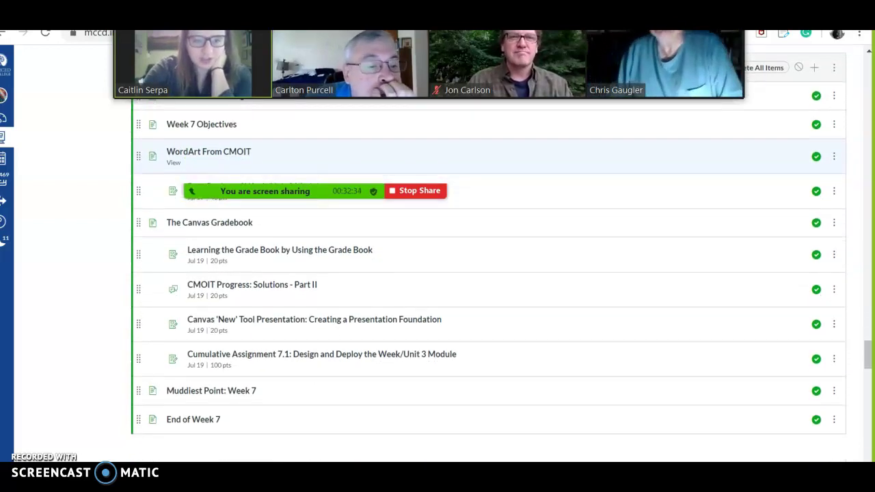
{"action": "scroll", "coordinate": [566, 370], "scroll_direction": "up", "scroll_amount": 20}
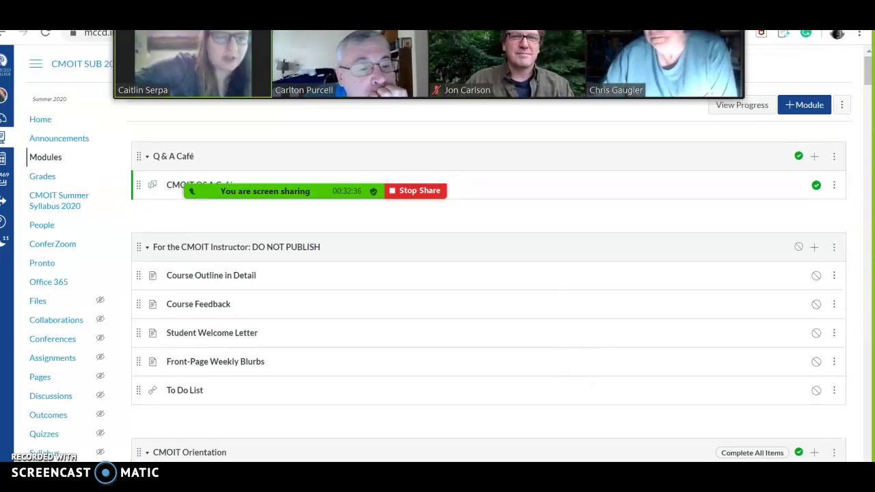
{"action": "left_click", "coordinate": [42, 227]}
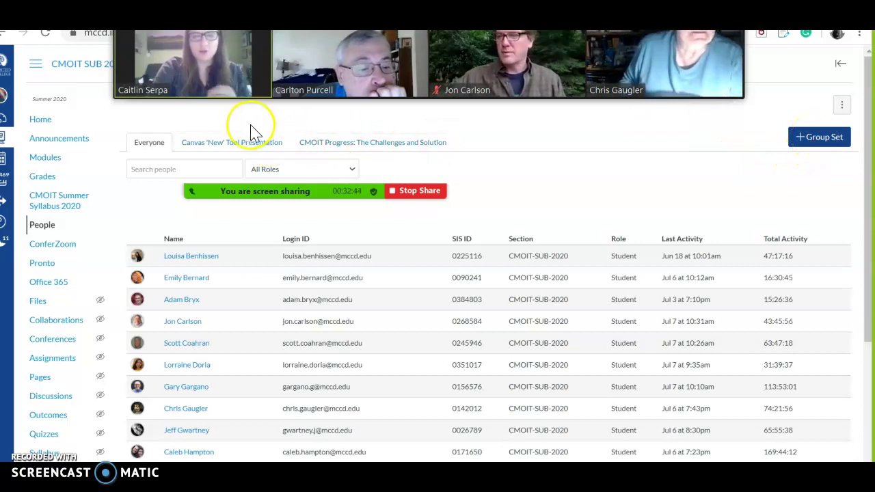
Start a new group set, then cancel the Create Group Set form without saving.
{"action": "left_click", "coordinate": [828, 138]}
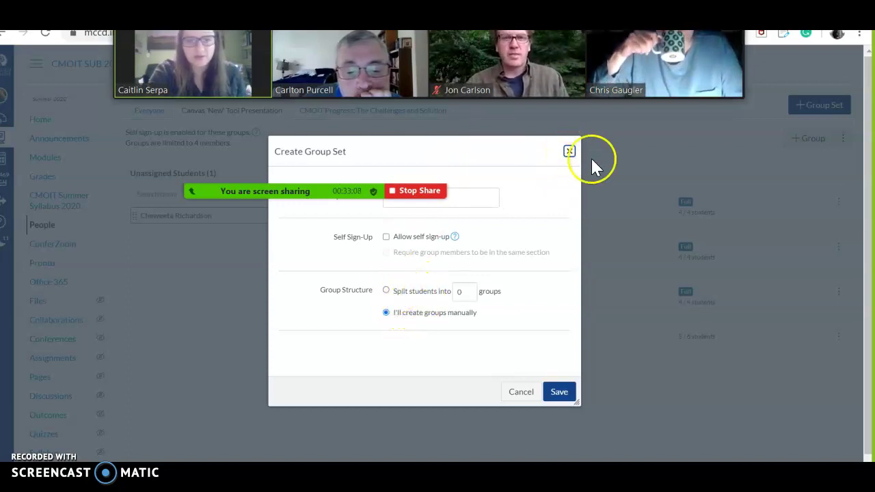
{"action": "left_click", "coordinate": [569, 151]}
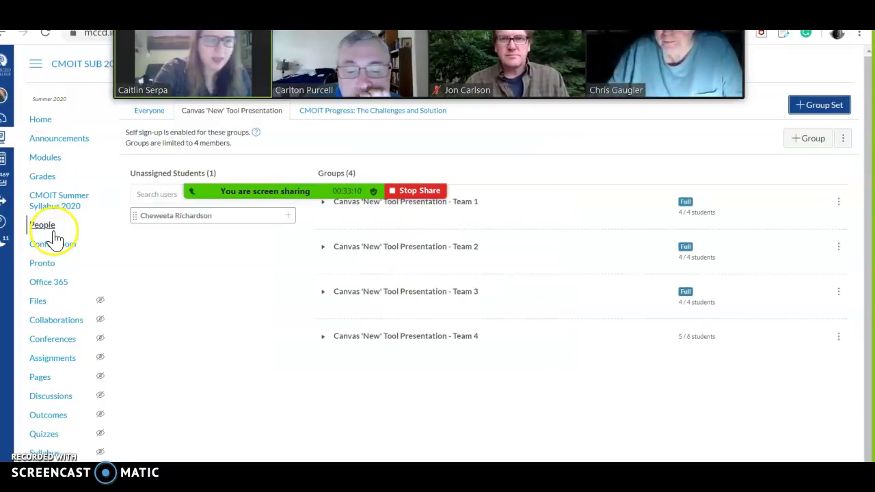
Scroll Modules to Week 7 and open the CMOIT Progress: Solutions - Part II discussion.
{"action": "left_click", "coordinate": [43, 159]}
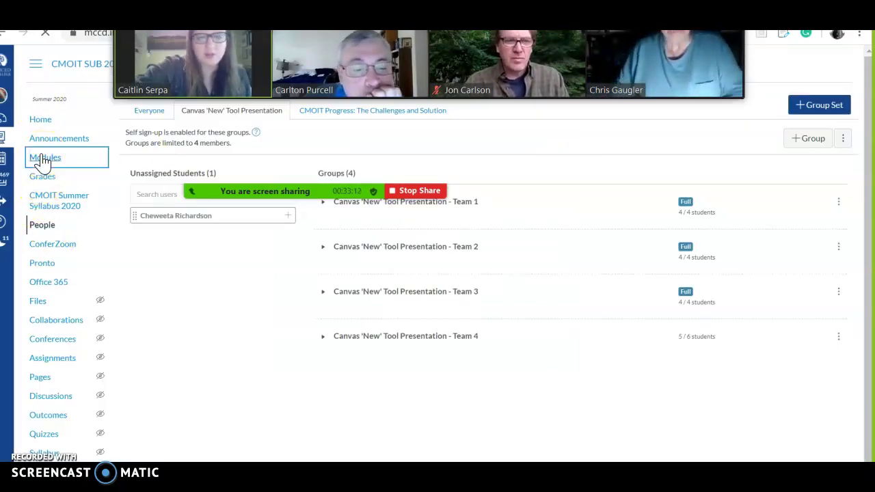
{"action": "scroll", "coordinate": [41, 162], "scroll_direction": "down", "scroll_amount": 20}
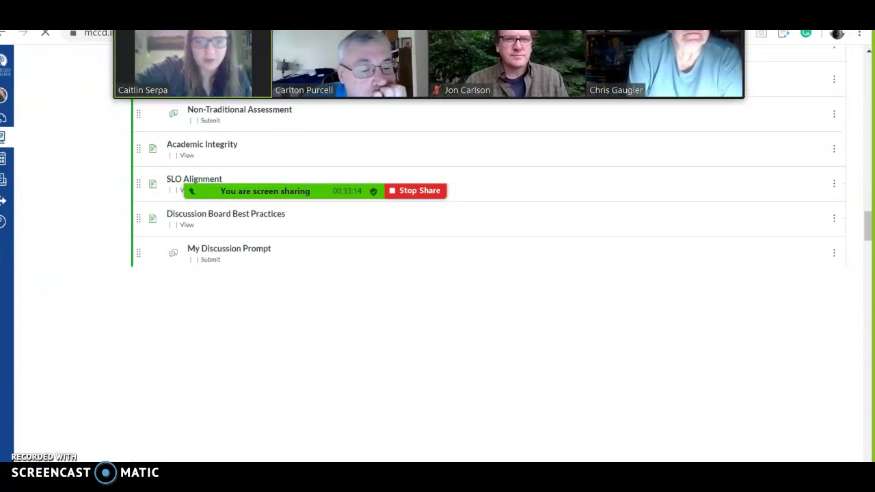
{"action": "scroll", "coordinate": [488, 218], "scroll_direction": "up", "scroll_amount": 1}
{"action": "scroll", "coordinate": [42, 162], "scroll_direction": "down", "scroll_amount": 10}
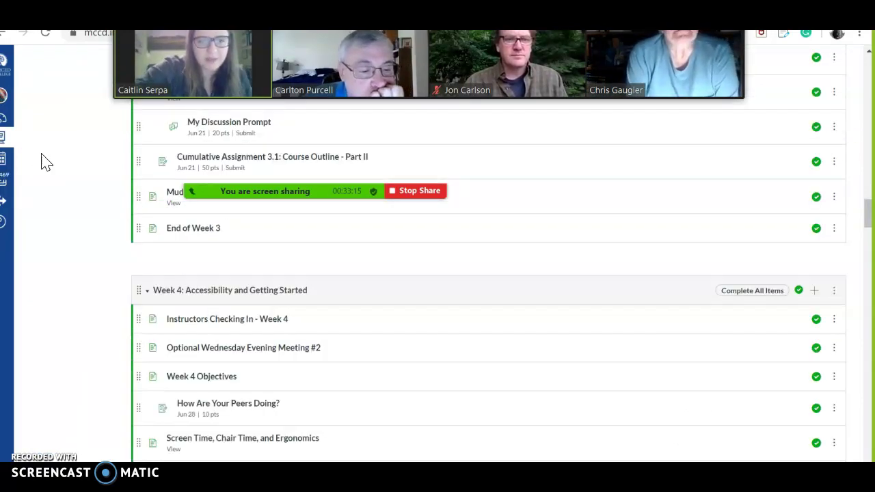
{"action": "scroll", "coordinate": [489, 253], "scroll_direction": "down", "scroll_amount": 3}
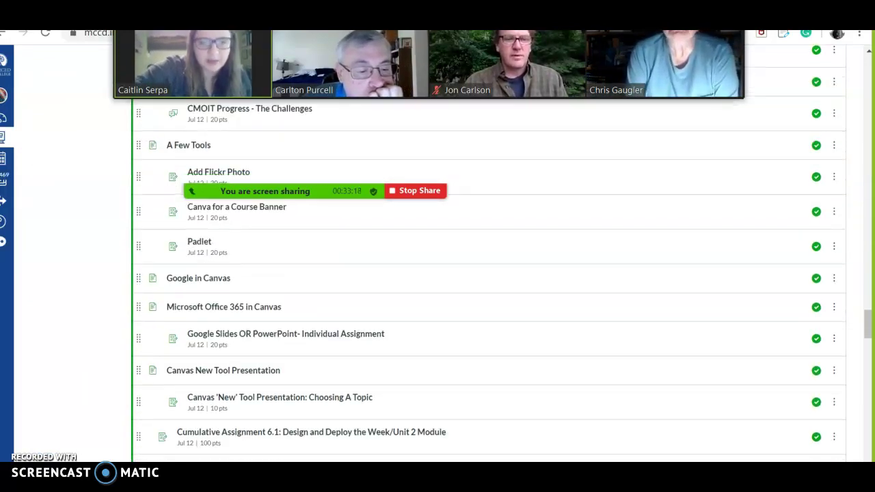
{"action": "scroll", "coordinate": [489, 253], "scroll_direction": "up", "scroll_amount": 2}
{"action": "scroll", "coordinate": [489, 274], "scroll_direction": "up", "scroll_amount": 1}
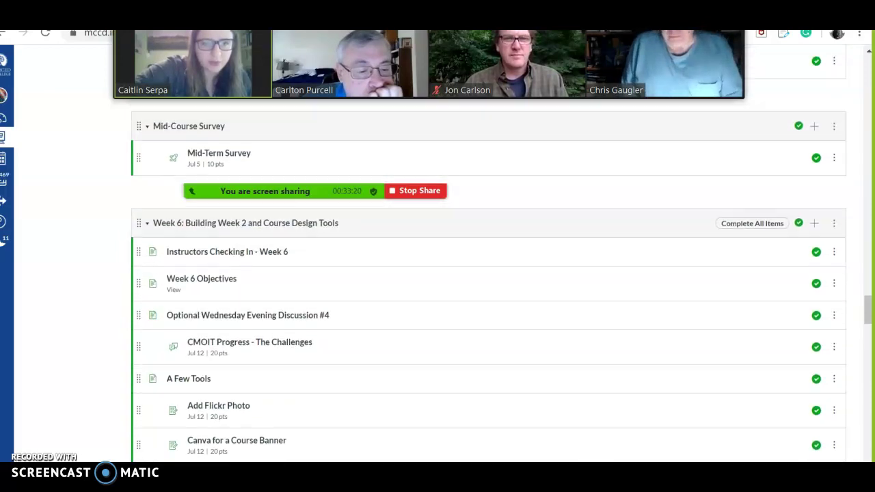
{"action": "scroll", "coordinate": [489, 274], "scroll_direction": "down", "scroll_amount": 11}
{"action": "scroll", "coordinate": [489, 273], "scroll_direction": "up", "scroll_amount": 3}
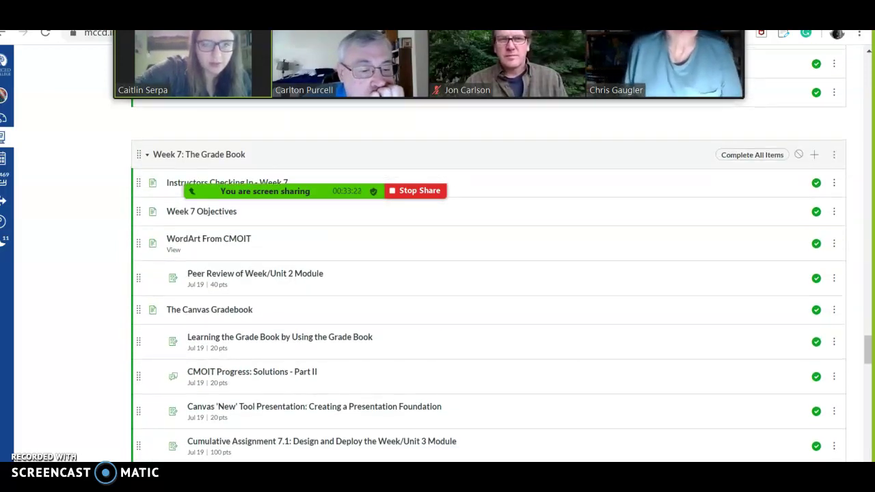
{"action": "scroll", "coordinate": [121, 254], "scroll_direction": "down", "scroll_amount": 1}
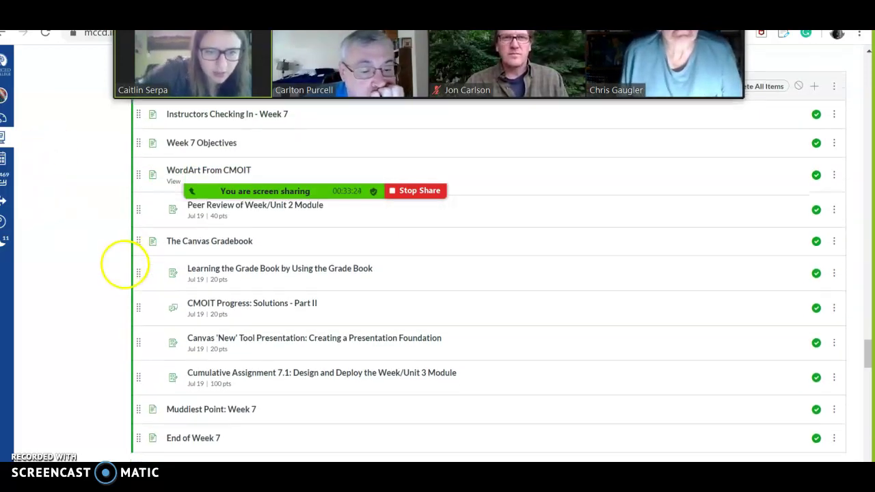
{"action": "left_click", "coordinate": [286, 306]}
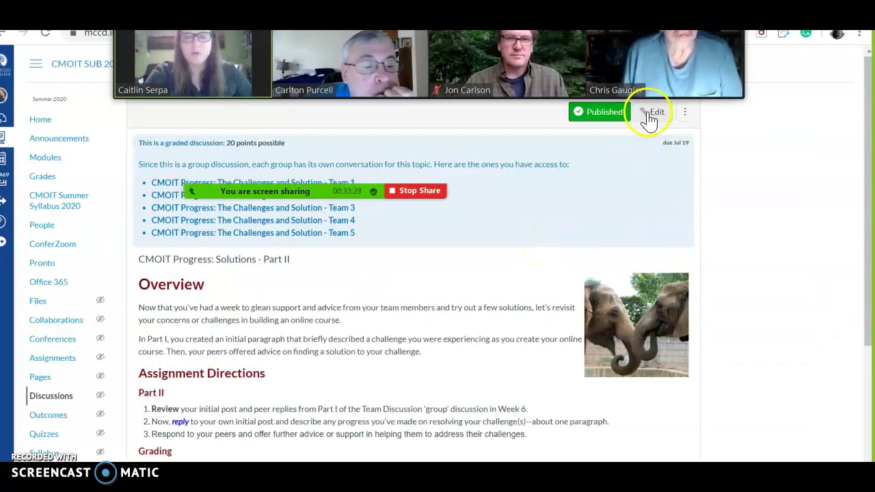
Edit the discussion, check its group set options, keep CMOIT Progress, and save unchanged.
{"action": "left_click", "coordinate": [649, 121]}
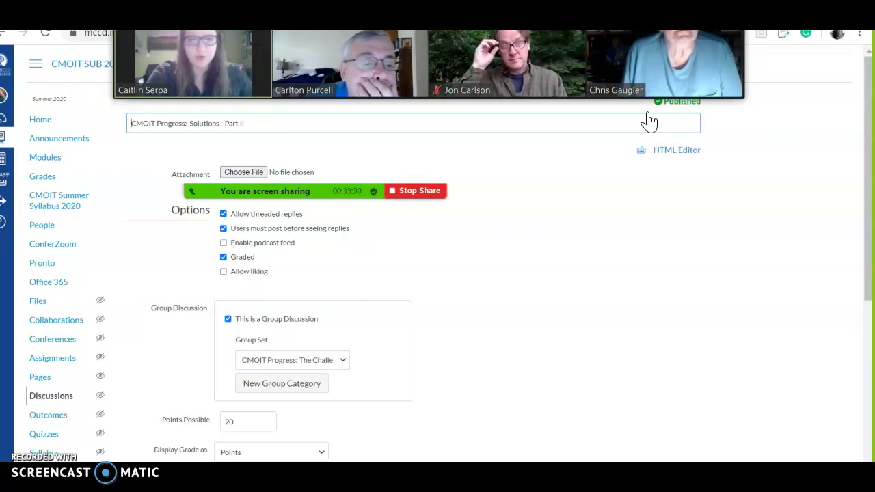
{"action": "scroll", "coordinate": [375, 212], "scroll_direction": "down", "scroll_amount": 5}
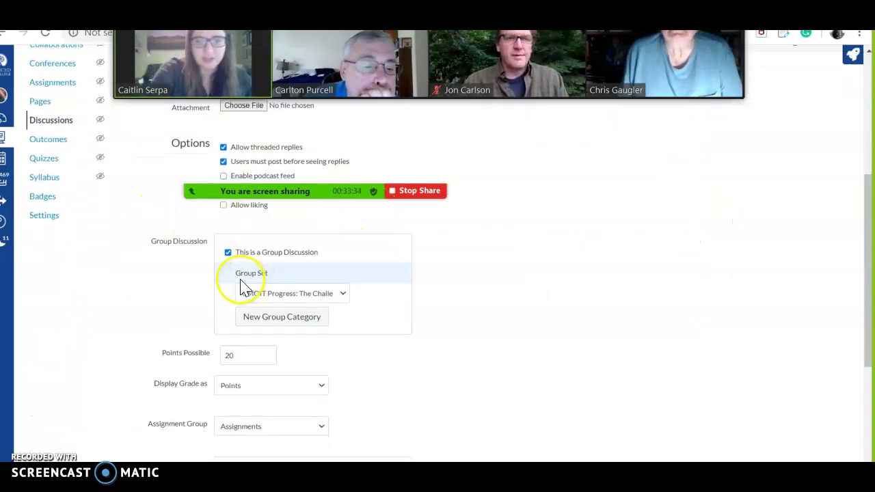
{"action": "left_click", "coordinate": [281, 294]}
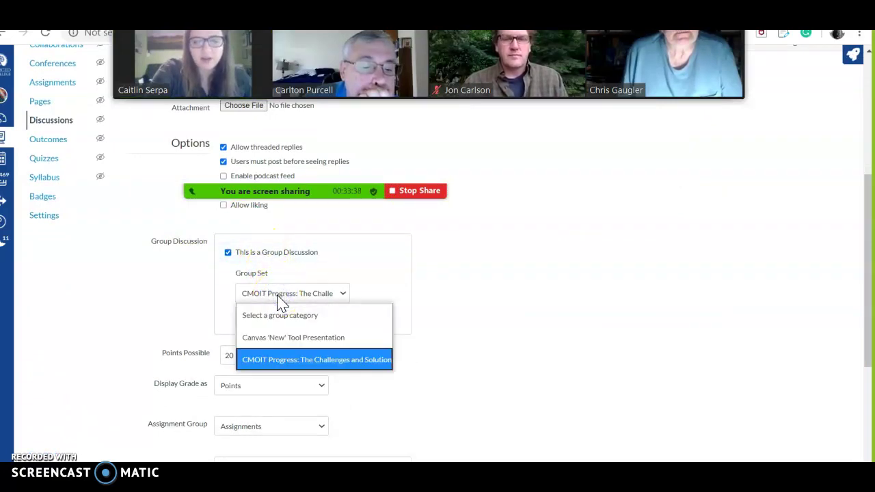
{"action": "left_click", "coordinate": [286, 366]}
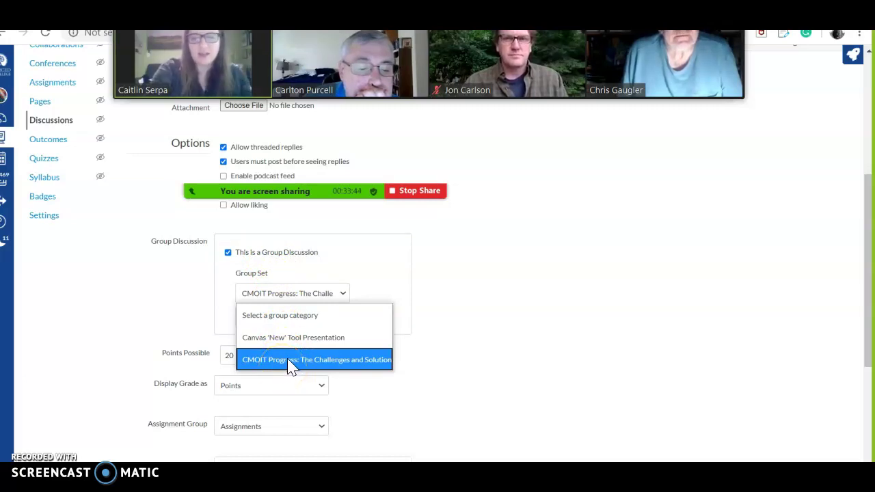
{"action": "left_click", "coordinate": [319, 349]}
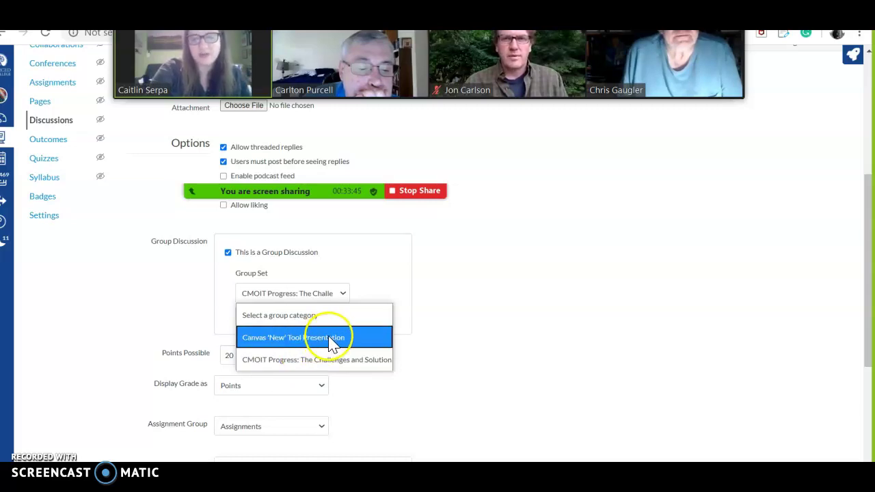
{"action": "left_click", "coordinate": [496, 349]}
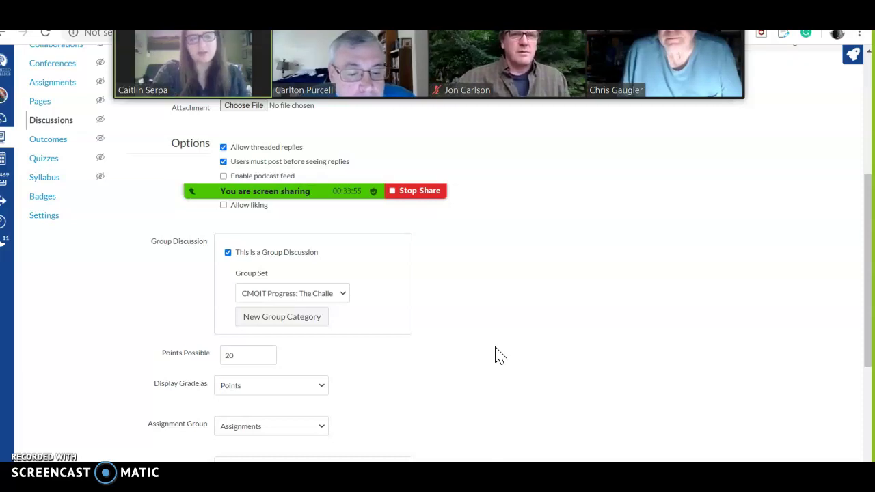
{"action": "scroll", "coordinate": [501, 356], "scroll_direction": "up", "scroll_amount": 4}
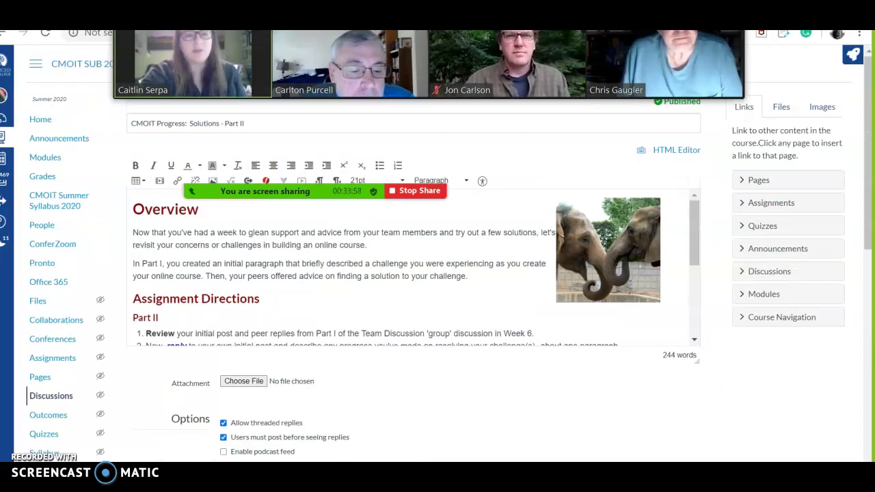
{"action": "scroll", "coordinate": [501, 355], "scroll_direction": "down", "scroll_amount": 10}
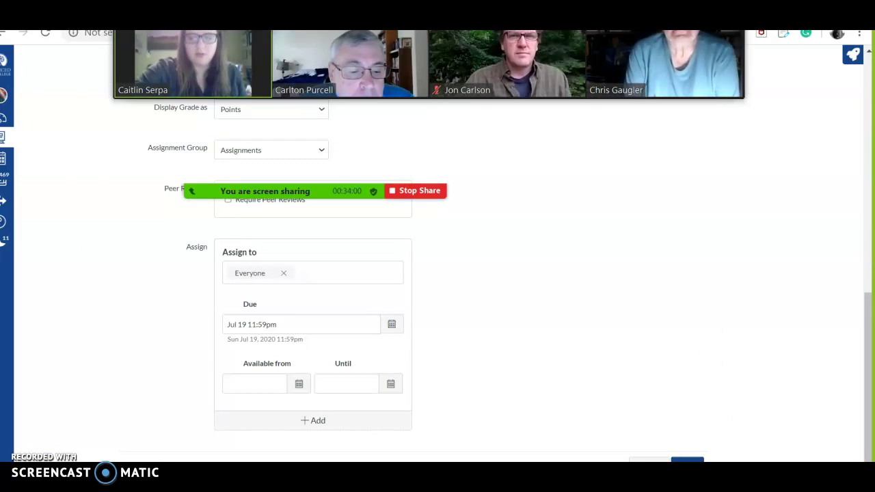
{"action": "left_click", "coordinate": [688, 461]}
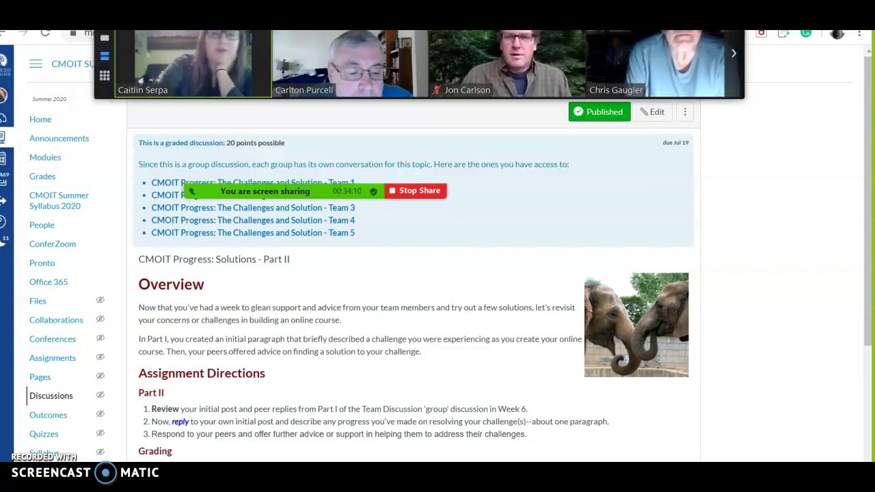
{"action": "left_click_drag", "start_coordinate": [460, 39], "coordinate": [459, 101]}
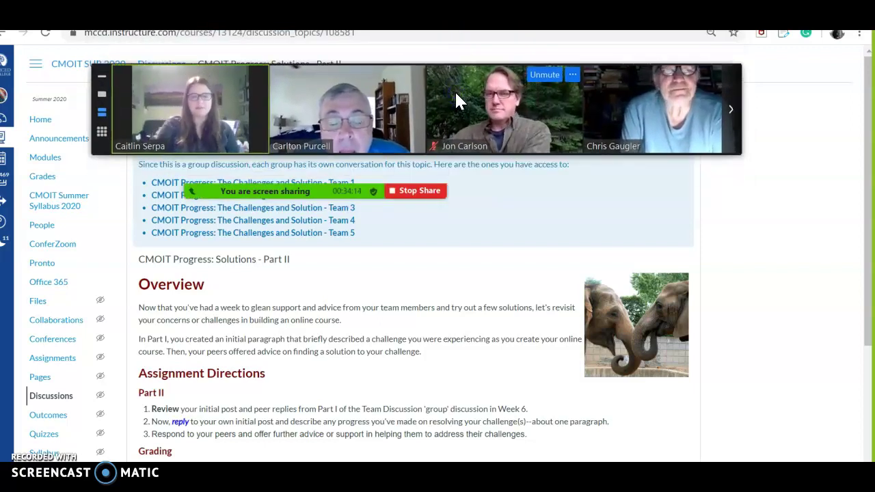
End the Zoom screen share to return to the participant gallery and chat.
{"action": "left_click", "coordinate": [403, 198]}
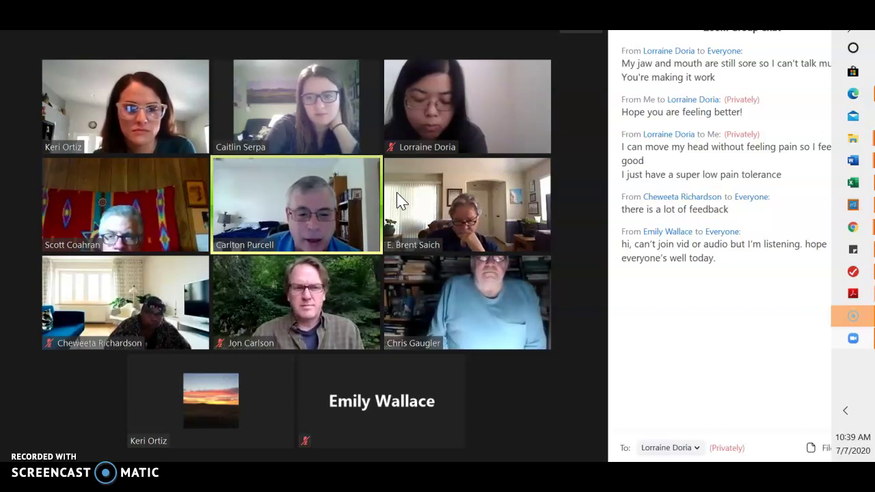
{"action": "mouse_move", "coordinate": [853, 160]}
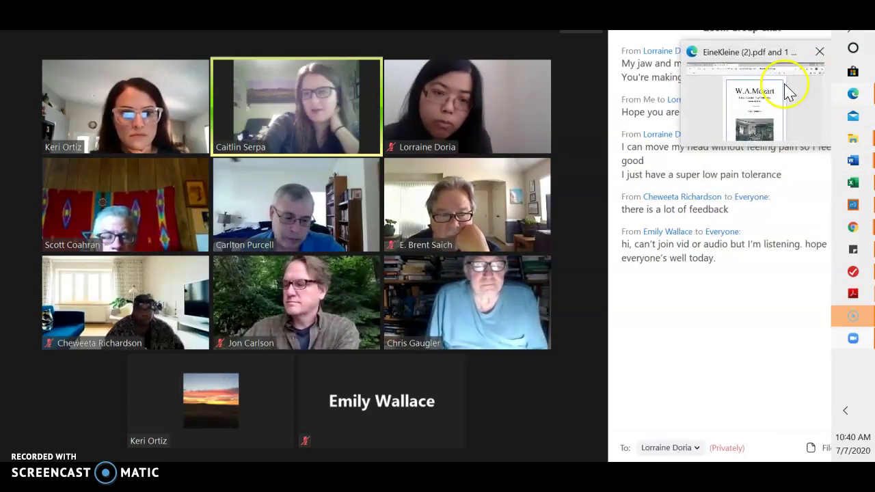
{"action": "mouse_move", "coordinate": [853, 206]}
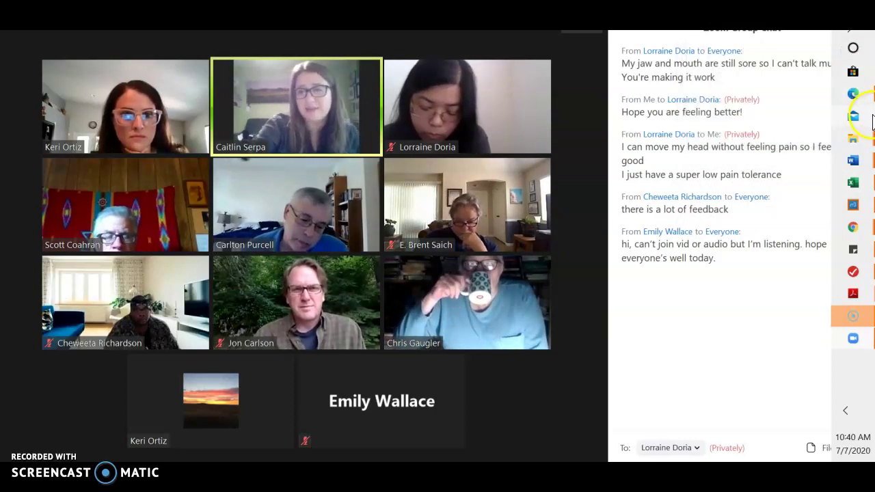
{"action": "left_click", "coordinate": [855, 161]}
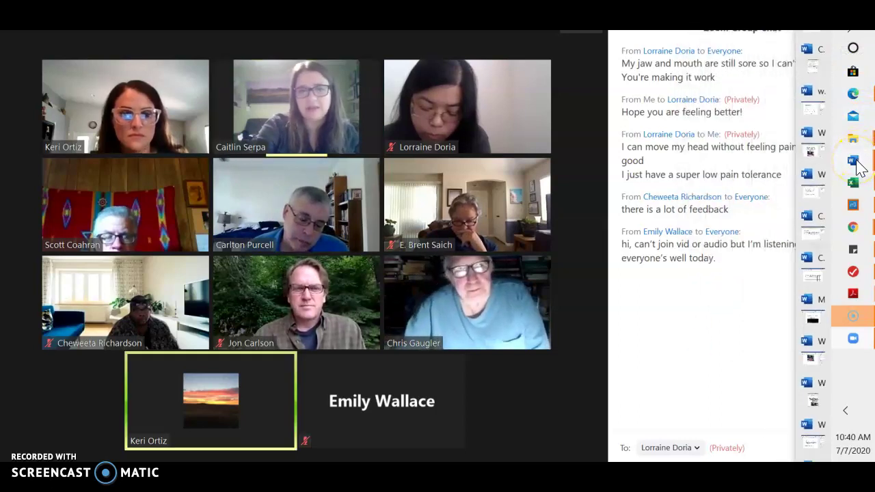
{"action": "left_click", "coordinate": [815, 59]}
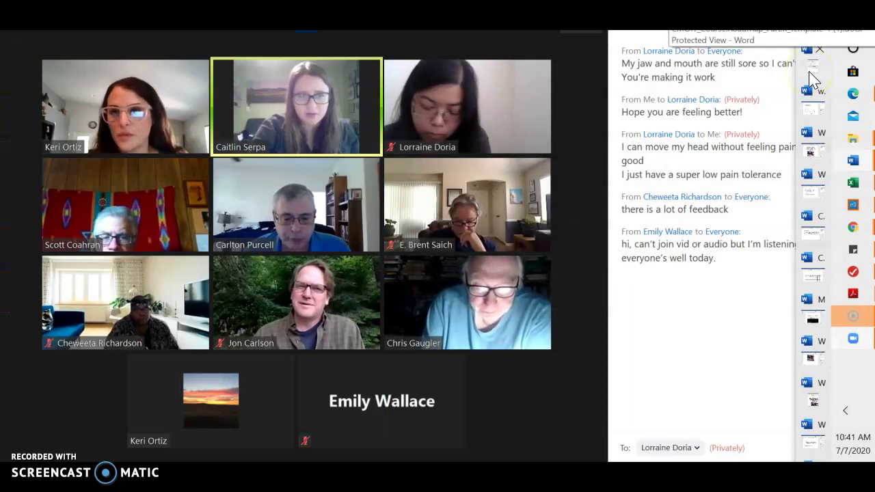
{"action": "left_click", "coordinate": [813, 72]}
{"action": "left_click", "coordinate": [613, 55]}
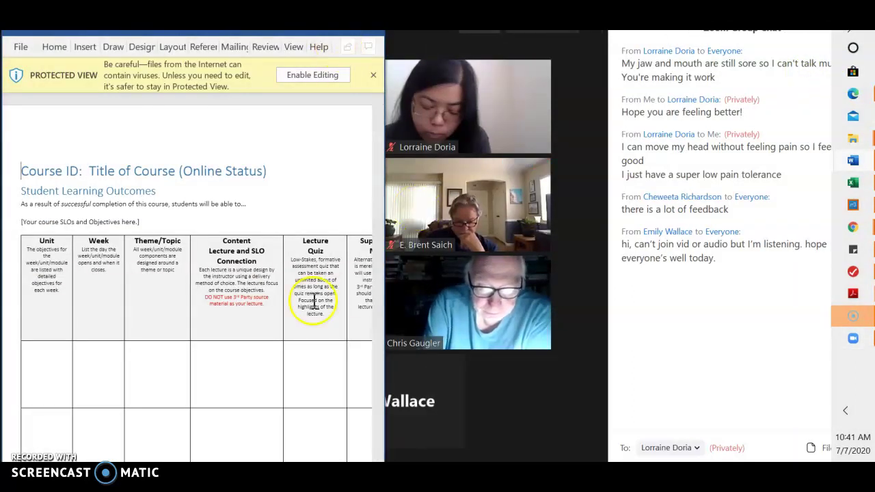
{"action": "key", "text": "alt+Tab"}
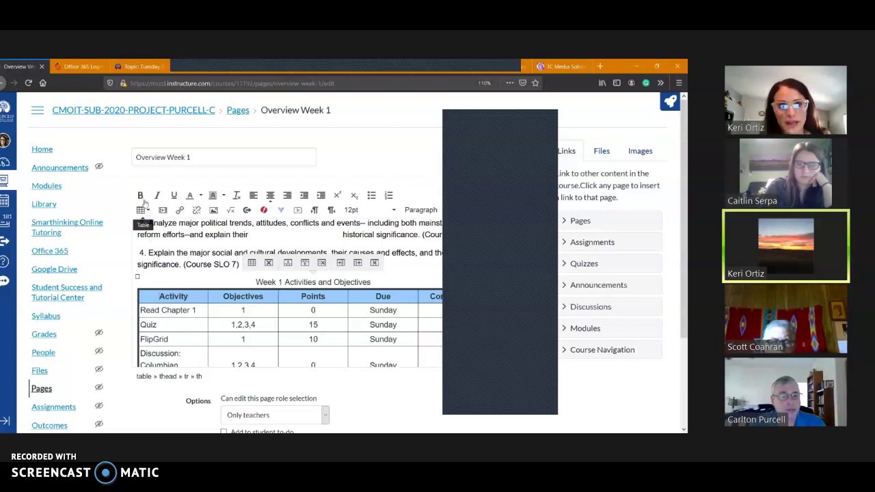
{"action": "left_click", "coordinate": [148, 212]}
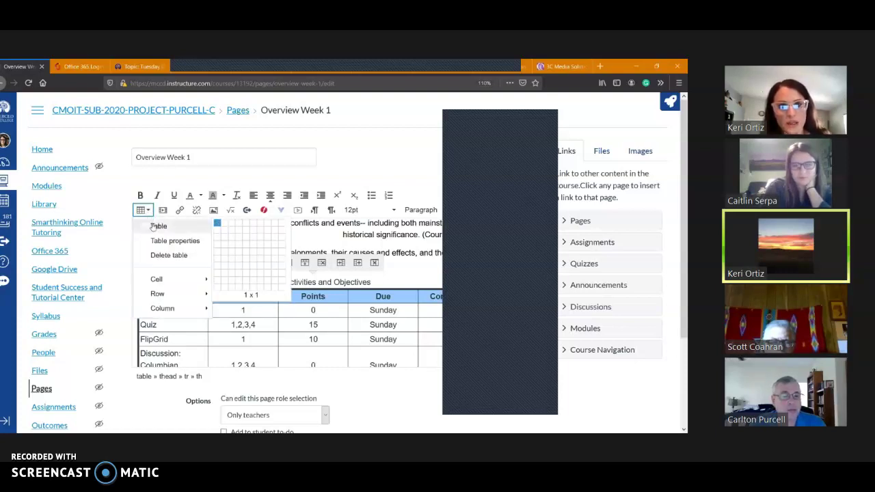
{"action": "mouse_move", "coordinate": [174, 296]}
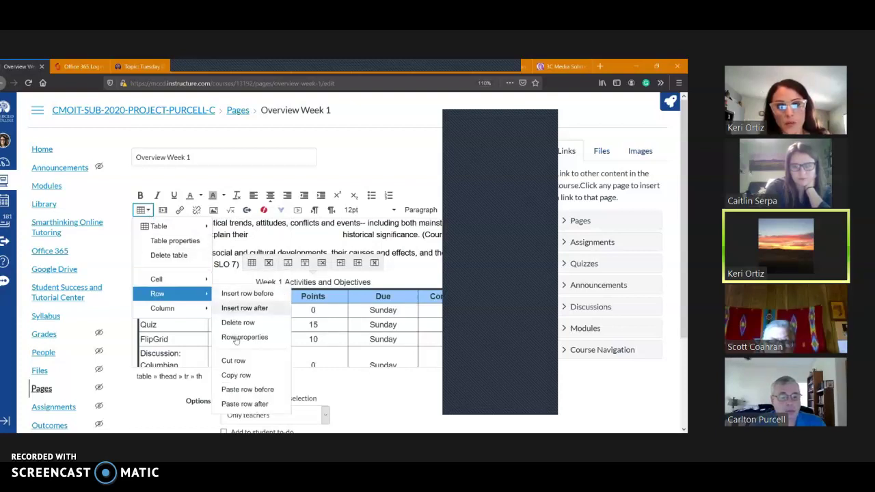
{"action": "left_click", "coordinate": [237, 342]}
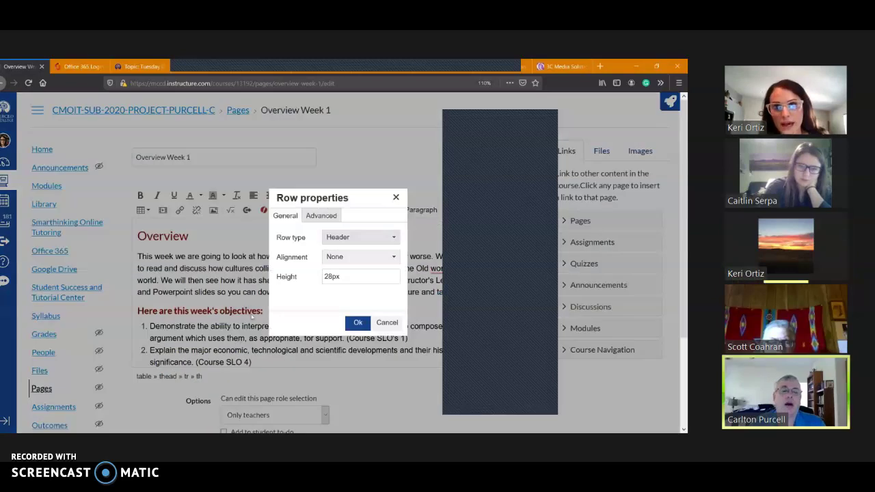
{"action": "left_click", "coordinate": [318, 216]}
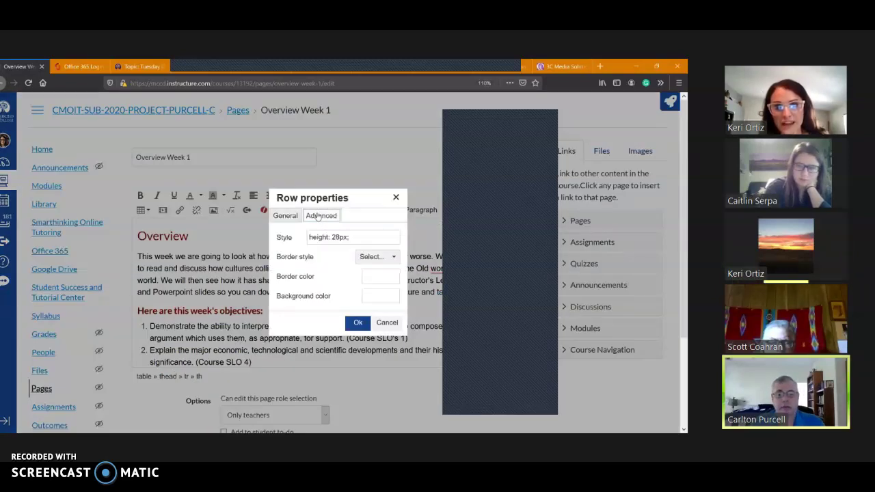
{"action": "left_click", "coordinate": [387, 325]}
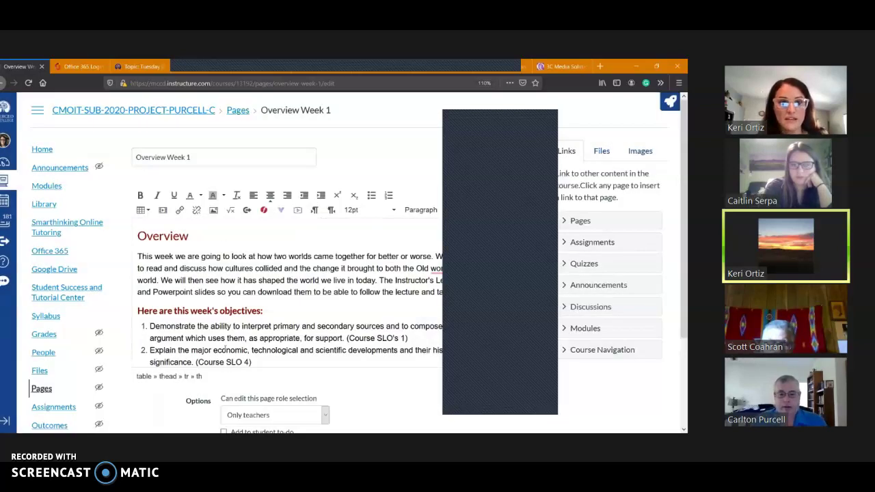
{"action": "scroll", "coordinate": [225, 349], "scroll_direction": "down", "scroll_amount": 5}
{"action": "scroll", "coordinate": [160, 349], "scroll_direction": "up", "scroll_amount": 3}
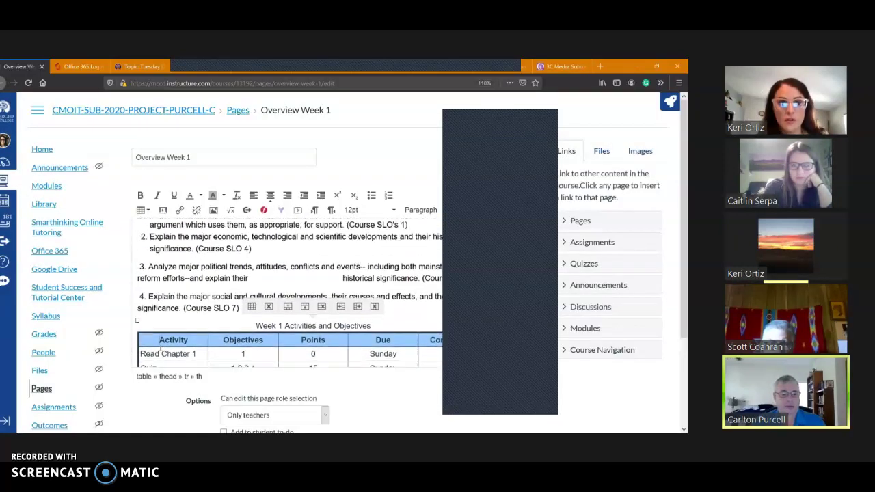
{"action": "left_click", "coordinate": [143, 210]}
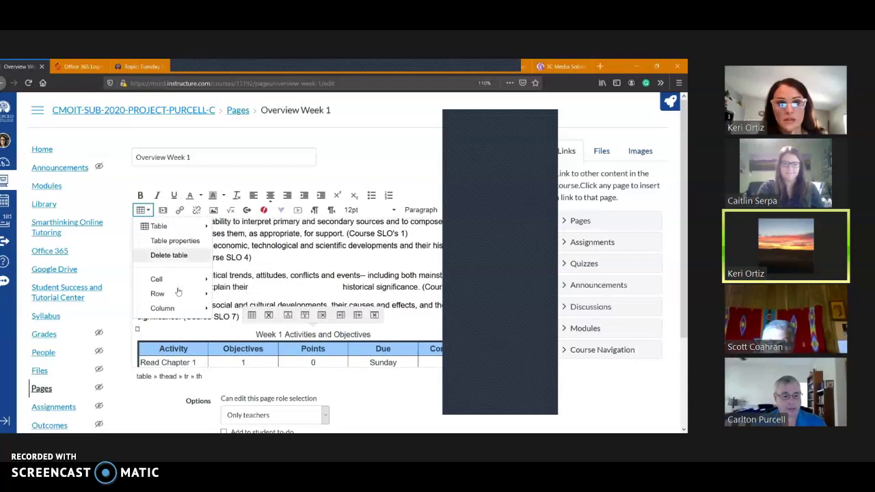
{"action": "mouse_move", "coordinate": [180, 295]}
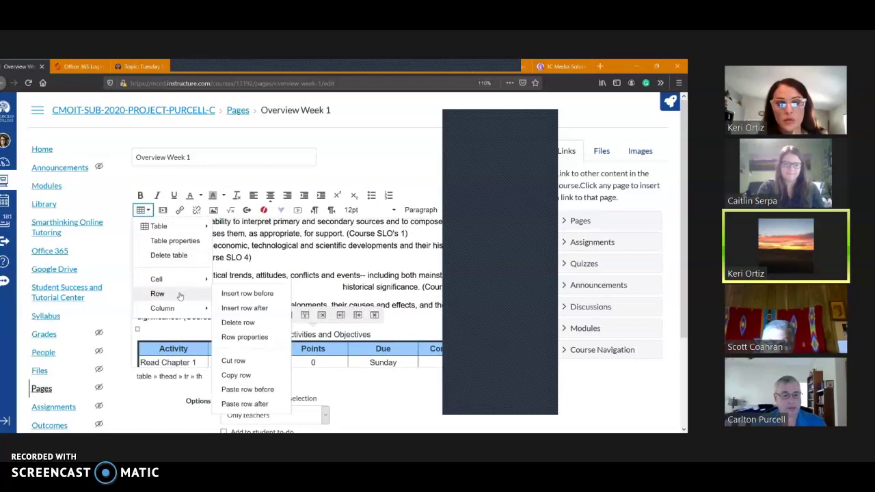
{"action": "left_click", "coordinate": [243, 337]}
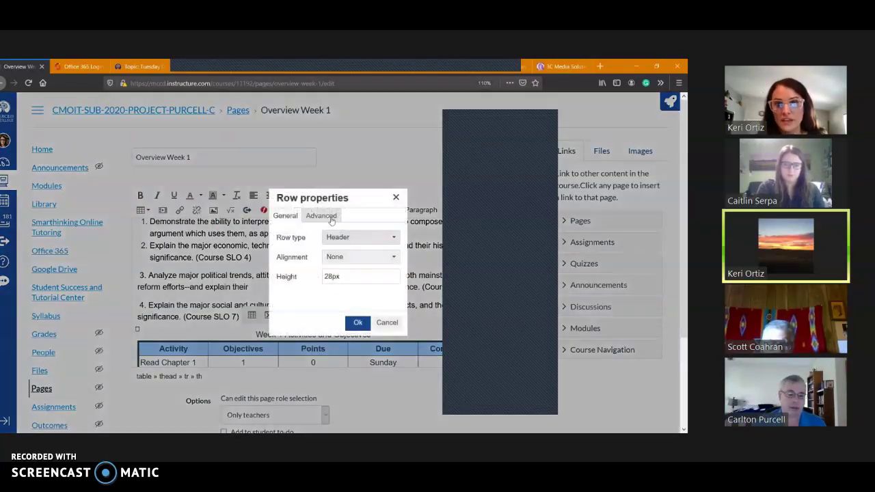
{"action": "left_click", "coordinate": [331, 219]}
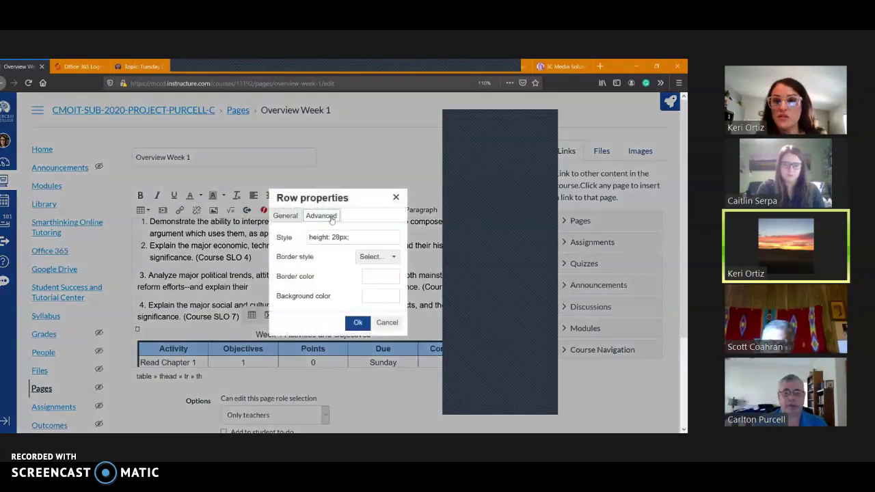
{"action": "left_click", "coordinate": [387, 324]}
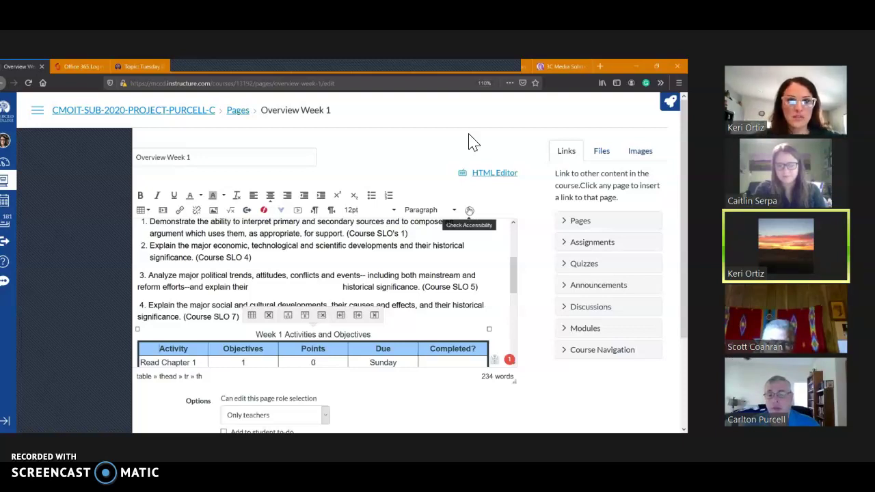
Run the accessibility checker and preview, then revert, 'Format as a list' for issue 1 of 2.
{"action": "left_click", "coordinate": [469, 211]}
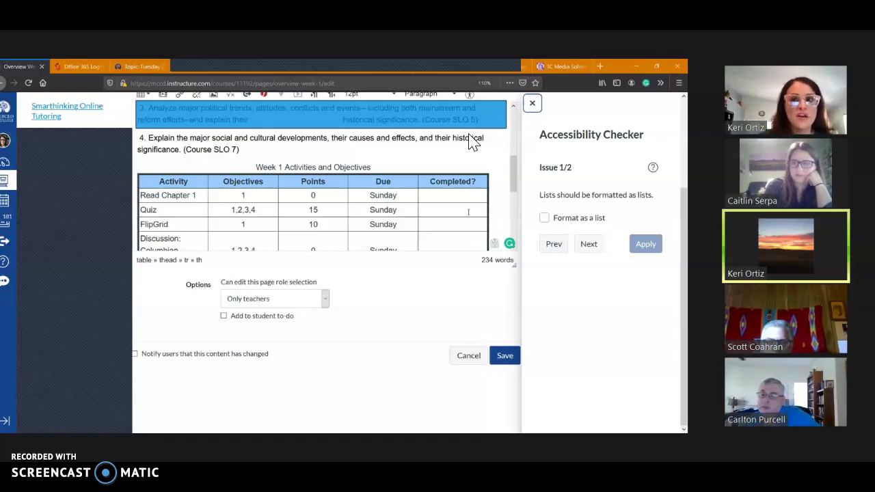
{"action": "left_click", "coordinate": [544, 218]}
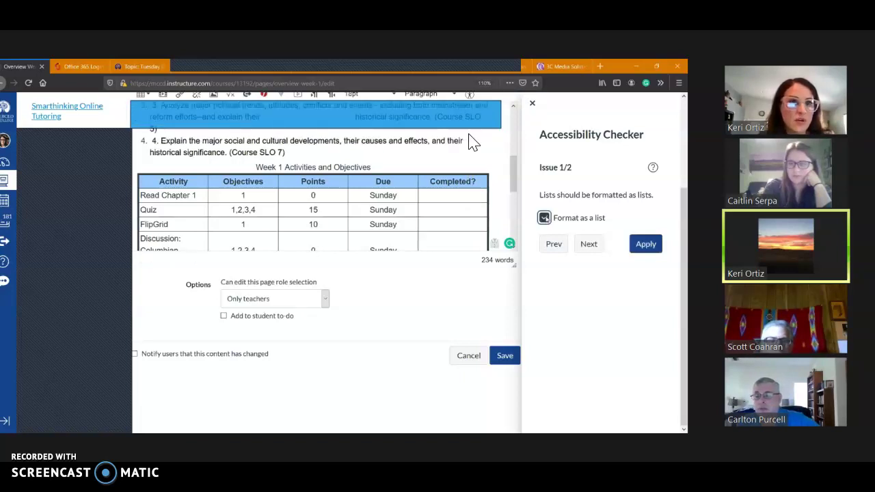
{"action": "left_click", "coordinate": [544, 217]}
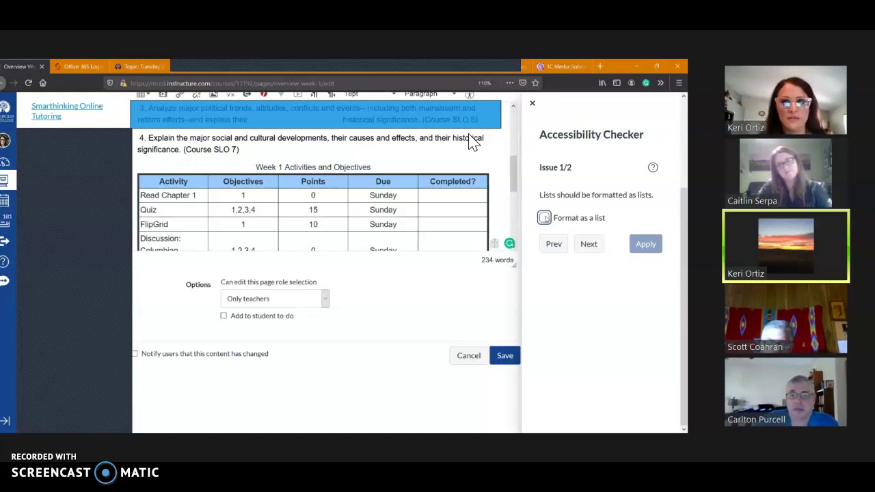
Close the Accessibility Checker panel.
{"action": "left_click", "coordinate": [532, 103]}
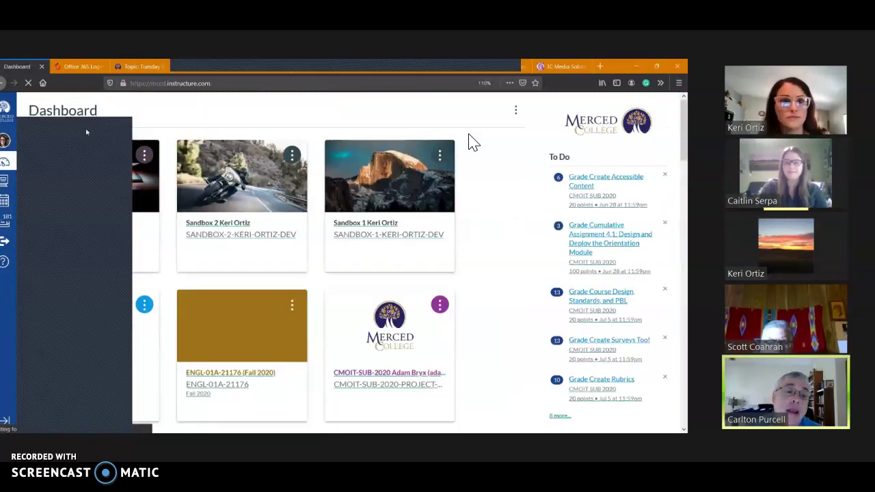
Open the Sandbox 2 course card to reach its English 01A Home page.
{"action": "left_click", "coordinate": [247, 190]}
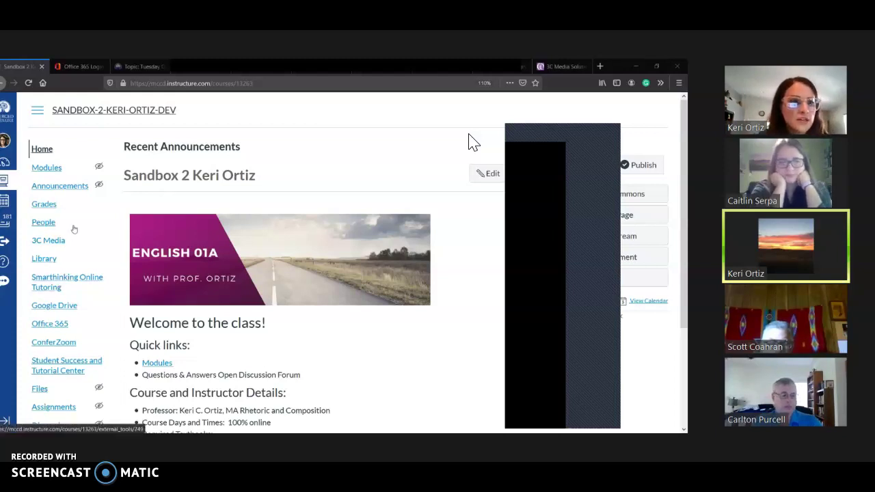
{"action": "scroll", "coordinate": [73, 229], "scroll_direction": "down", "scroll_amount": 3}
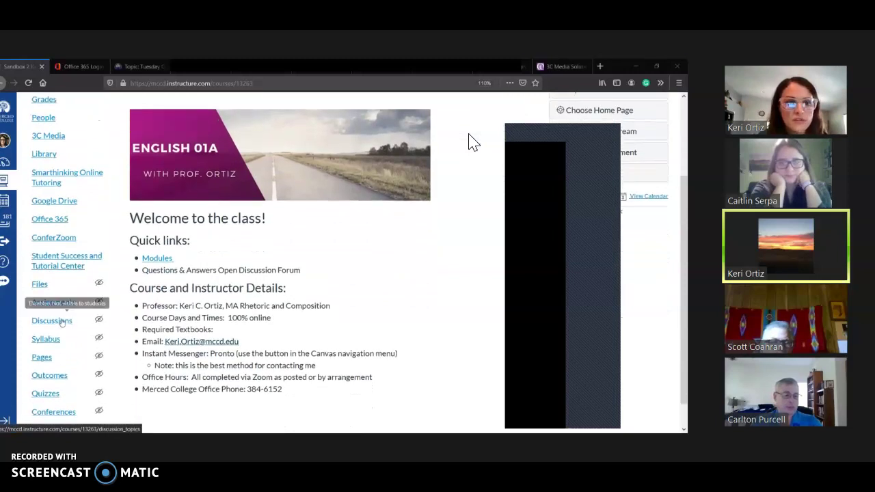
Open the Discussion Board Template from the course Discussions and scroll to its 20-point rubric.
{"action": "left_click", "coordinate": [62, 322]}
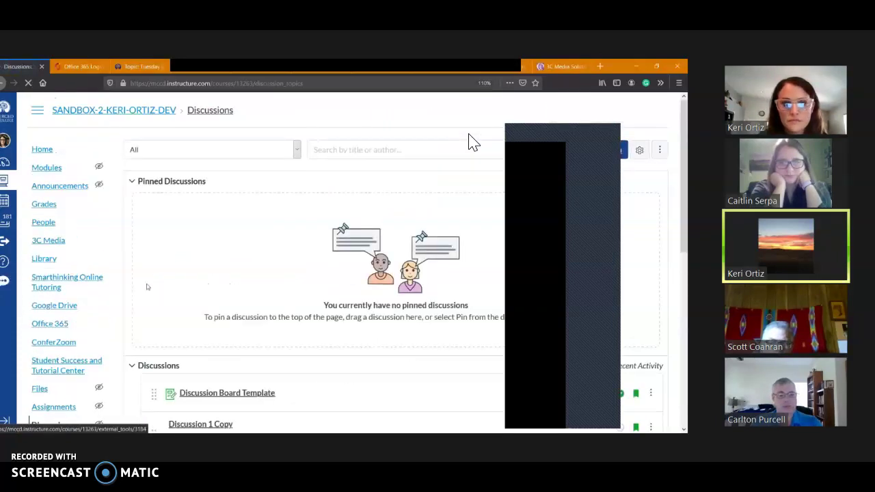
{"action": "scroll", "coordinate": [234, 307], "scroll_direction": "down", "scroll_amount": 3}
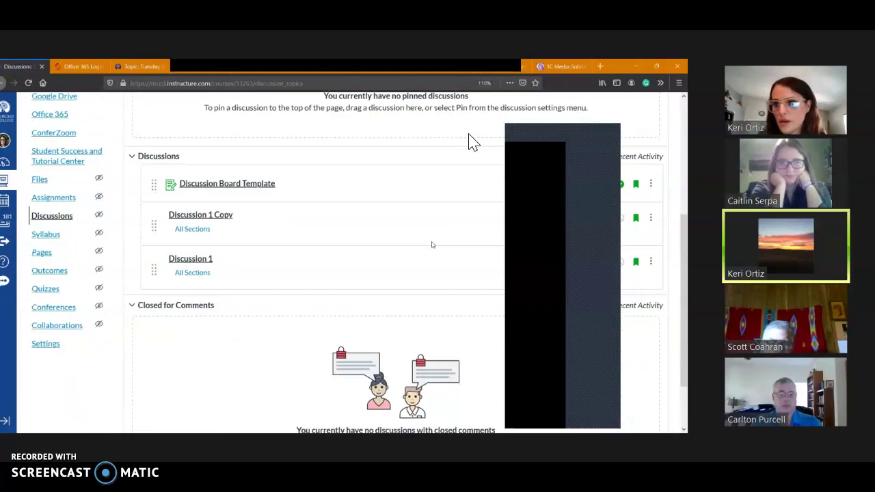
{"action": "left_click", "coordinate": [651, 261]}
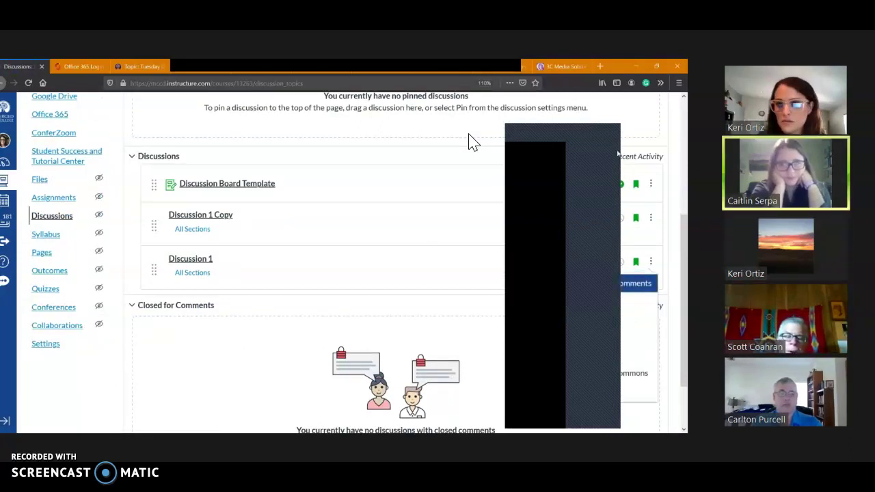
{"action": "key", "text": "Escape"}
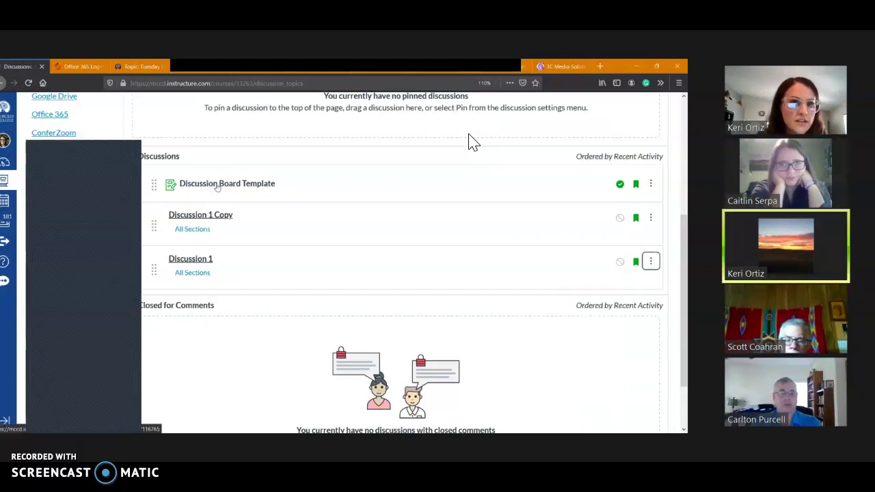
{"action": "left_click", "coordinate": [221, 183]}
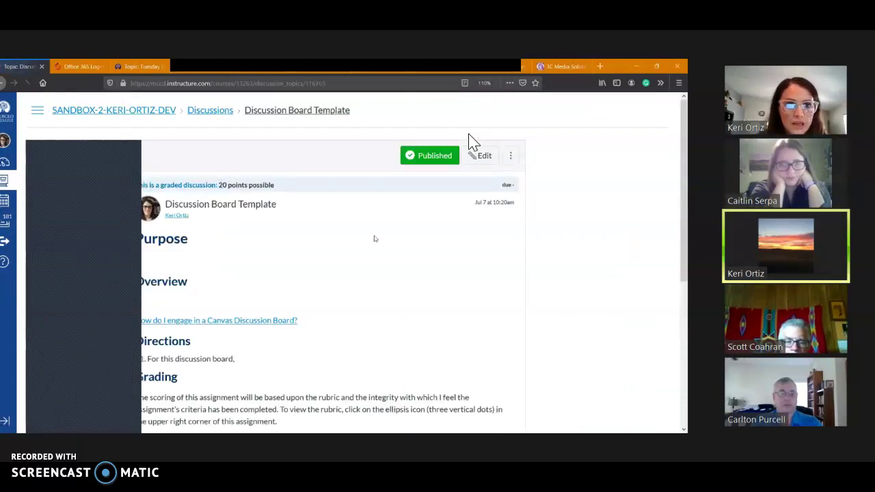
{"action": "scroll", "coordinate": [374, 236], "scroll_direction": "down", "scroll_amount": 2}
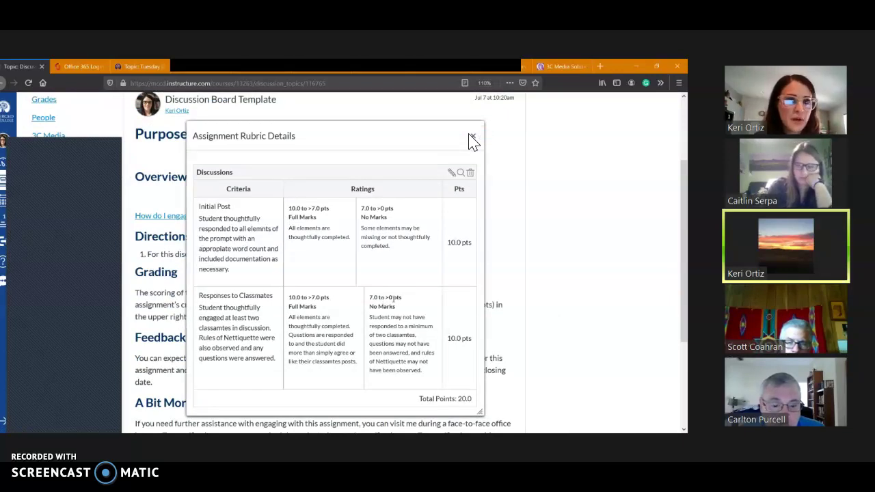
Close the rubric details and check the Discussion Board Template with its Copy, Copy 2 and Copy 3.
{"action": "left_click", "coordinate": [472, 136]}
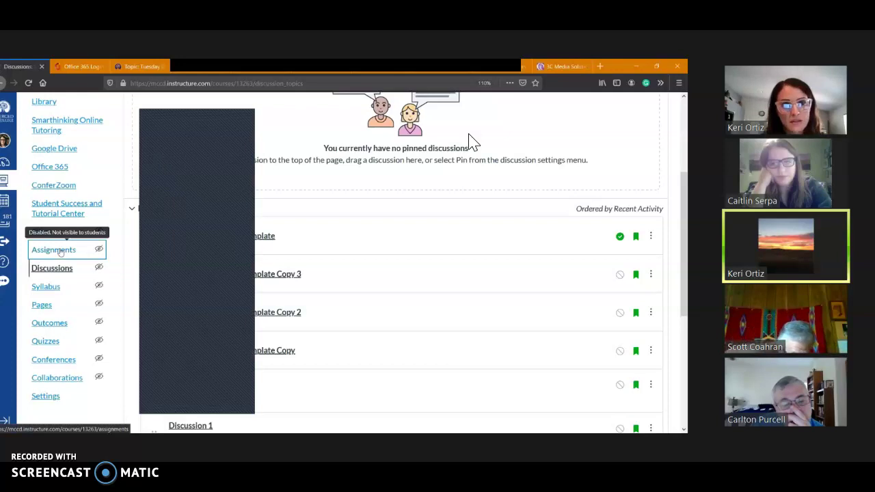
Go to the Assignments page listing Essay 1, its three copies and the discussion template copies.
{"action": "left_click", "coordinate": [57, 250]}
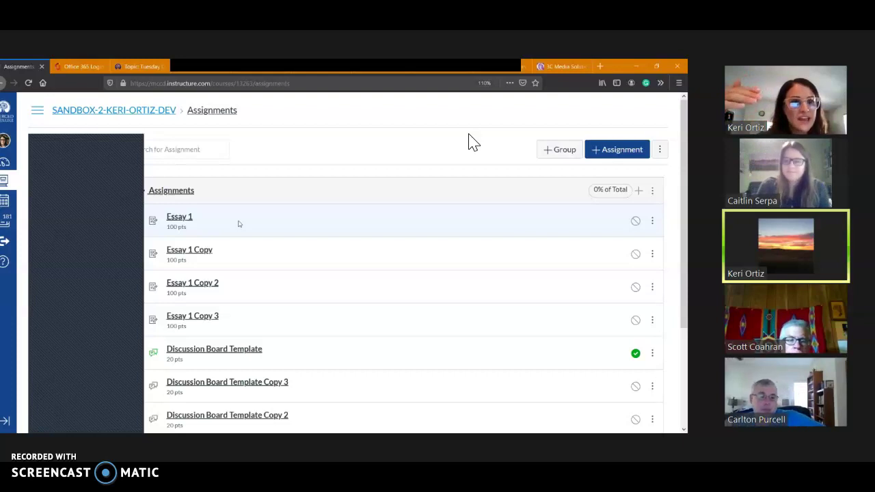
Show the Essay 1 actions menu with Edit, Duplicate and Move To options.
{"action": "left_click", "coordinate": [652, 220]}
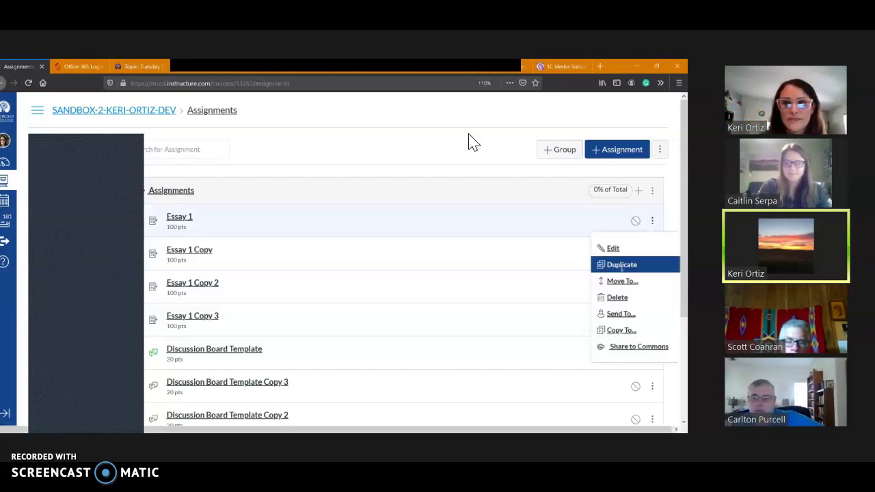